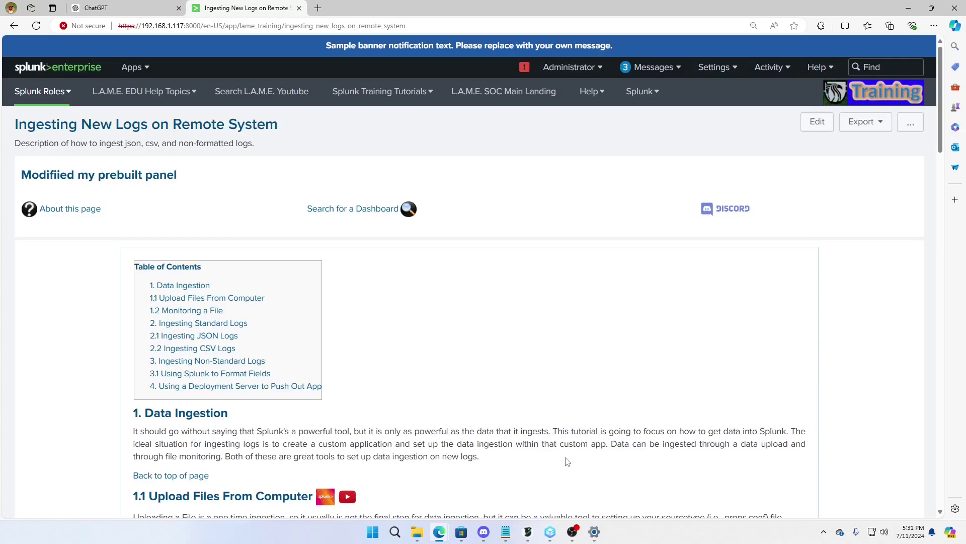
In ChatGPT, begin a prompt asking for a Splunk SPL query over the Corelight logs
left_click(142, 12)
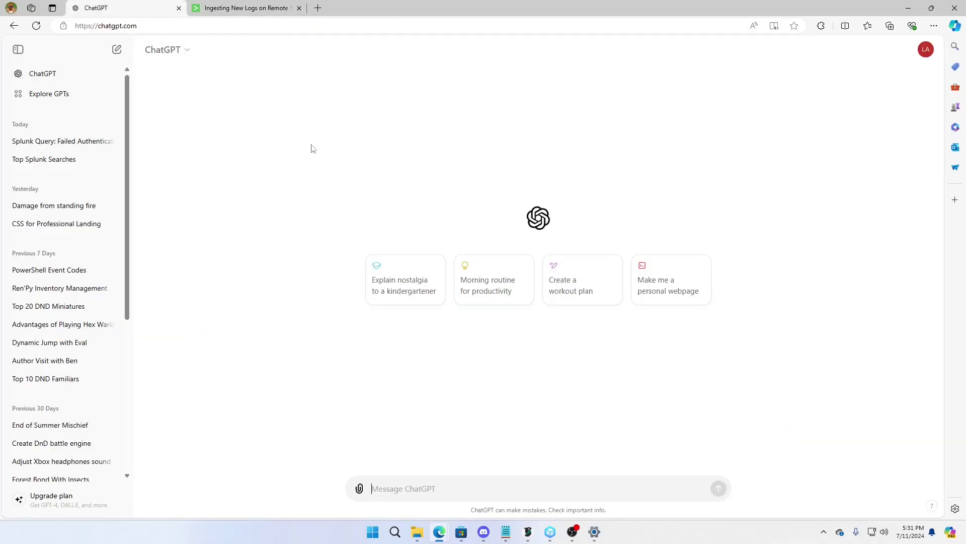
left_click(402, 487)
type("c")
key("BackSpace")
type("c")
key("BackSpace")
type("Write me a")
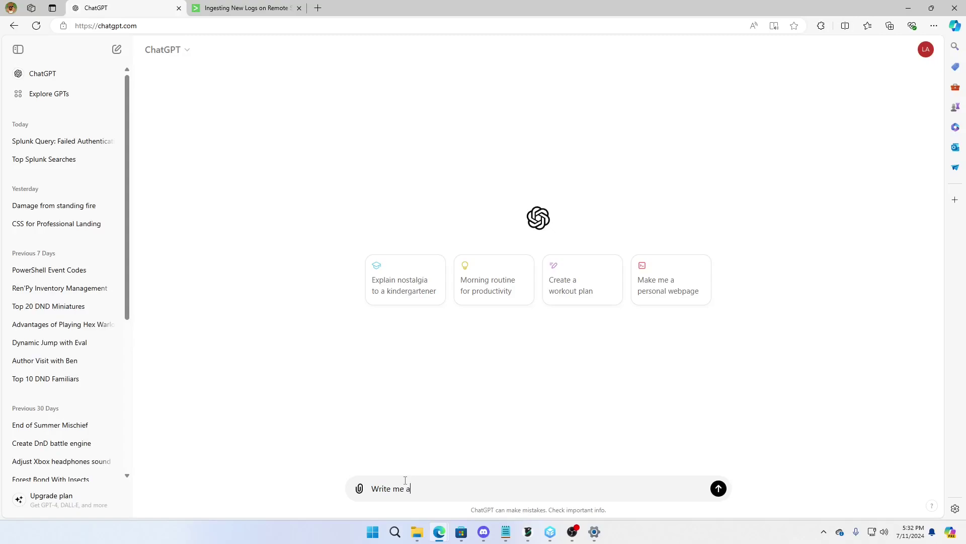
type(" Splunk SPL query that sear")
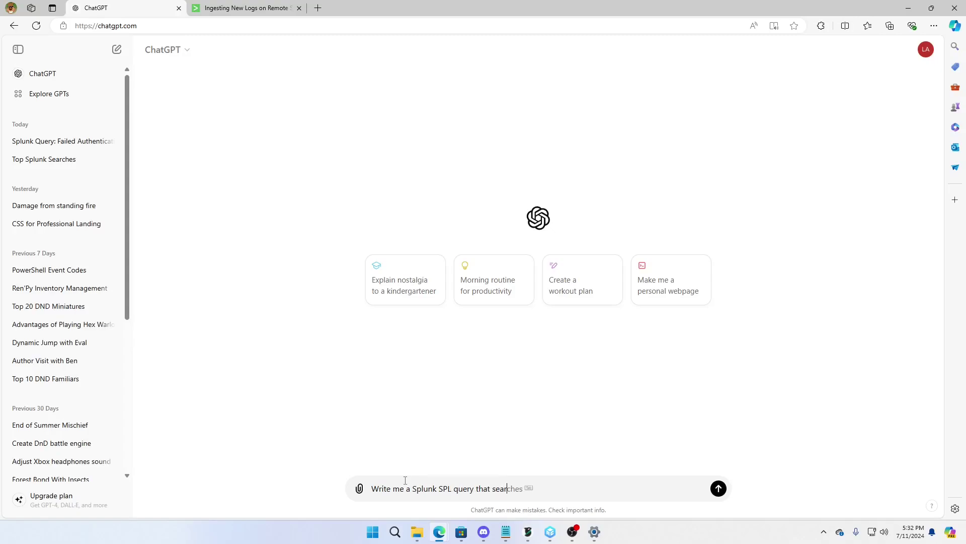
type("ches my Cor")
type("oreli")
type("ght logs for ")
type("the ")
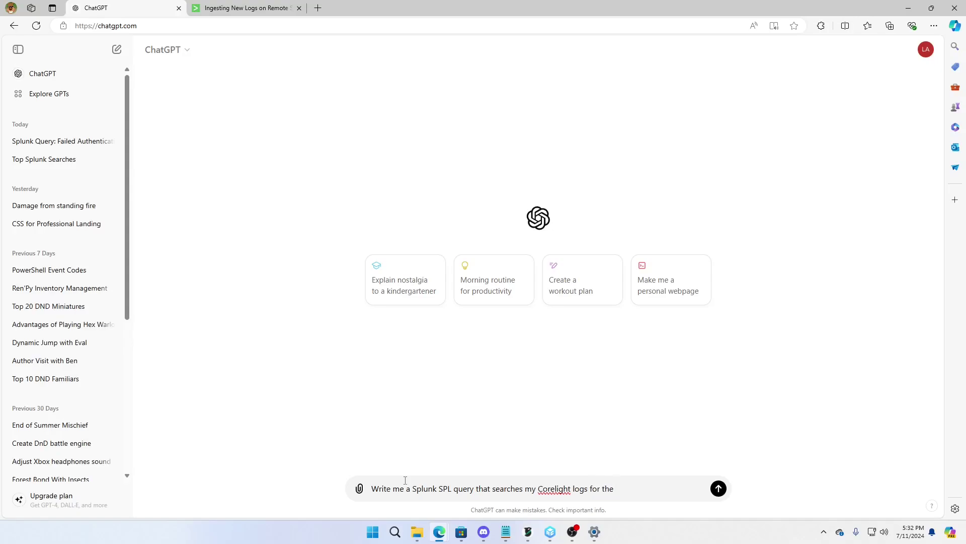
type("machine")
key("BackSpace")
key("BackSpace")
key("BackSpace")
key("BackSpace")
key("BackSpace")
key("BackSpace")
key("BackSpace")
type("IP address th")
type("at is the")
Finish the prompt: find the IP initiating the most connections to other IPs, src_ip to dest_ip
key("BackSpace")
key("BackSpace")
key("BackSpace")
key("BackSpace")
key("BackSpace")
type("iniit")
type("ate the")
key("BackSpace")
key("BackSpace")
key("BackSpace")
key("BackSpace")
key("BackSpace")
key("BackSpace")
key("BackSpace")
type("tiate")
key("BackSpace")
key("BackSpace")
key("BackSpace")
key("BackSpace")
key("BackSpace")
key("BackSpace")
type("tiates teh most")
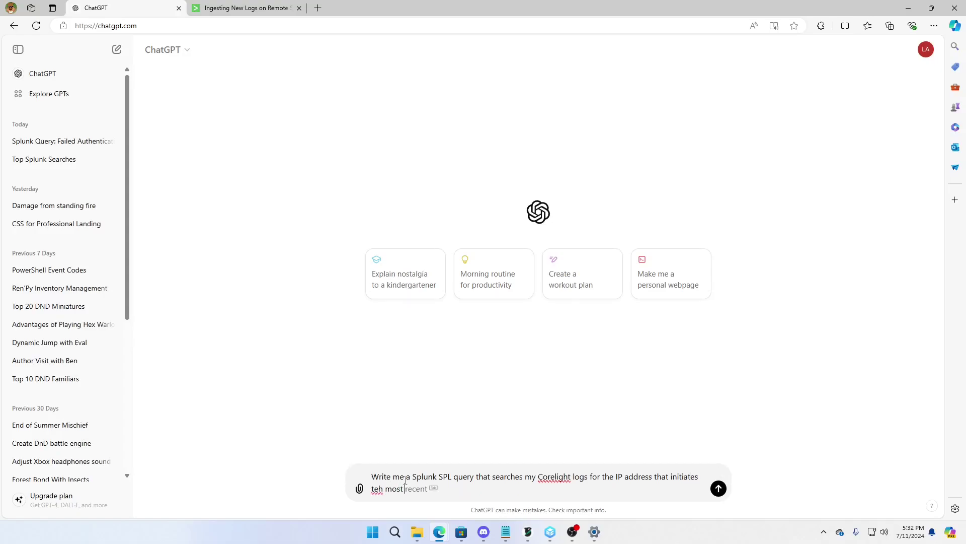
key("BackSpace")
key("BackSpace")
key("BackSpace")
key("BackSpace")
key("BackSpace")
key("BackSpace")
key("BackSpace")
key("BackSpace")
key("BackSpace")
type("the most connections oth")
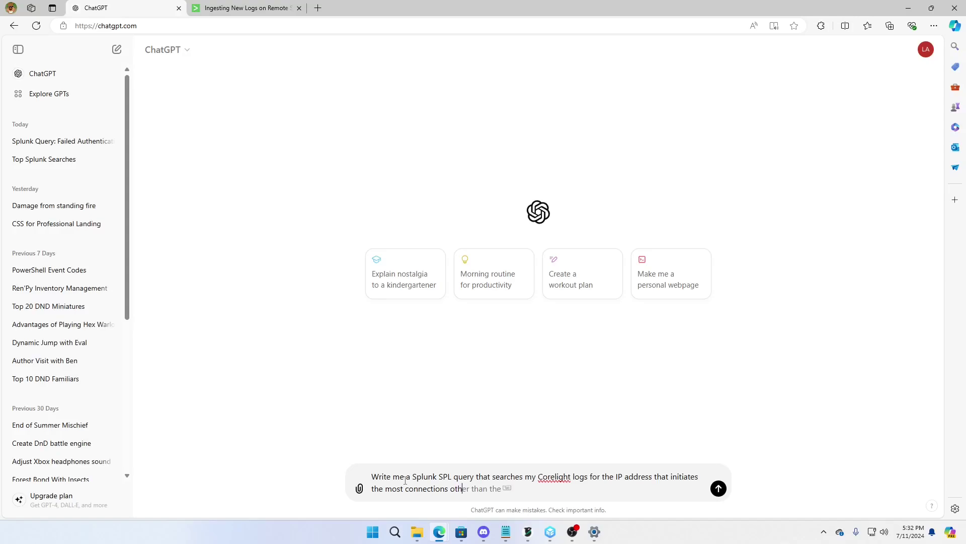
key("BackSpace")
key("BackSpace")
key("BackSpace")
type("to other IP addresses ie src_ip to d")
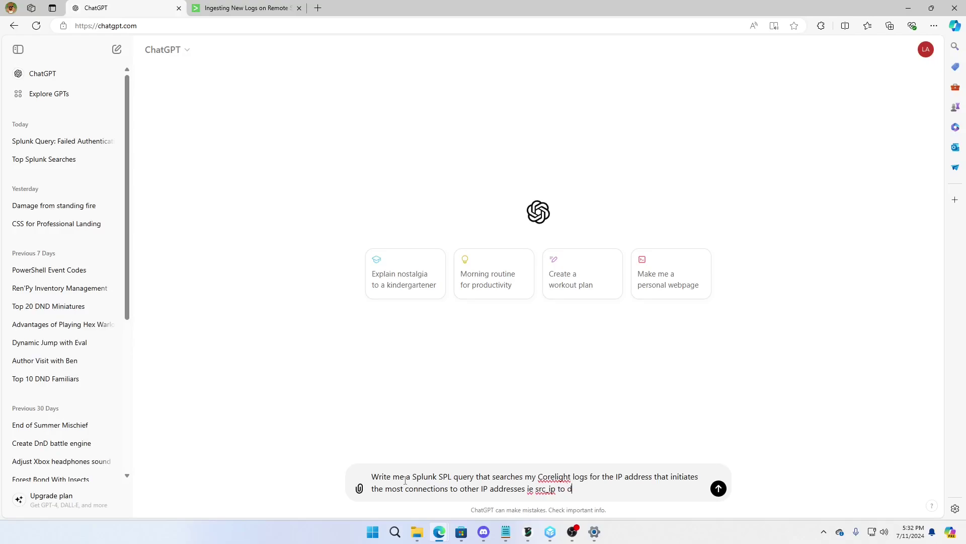
type("est_ip")
Send the prompt and review ChatGPT's SPL answer ending with head 1
left_click(719, 489)
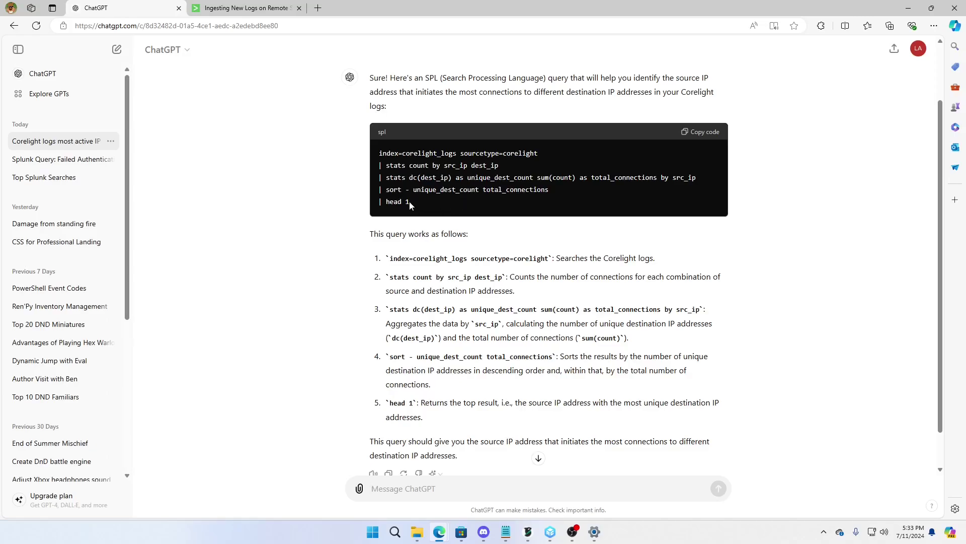
mouse_move(409, 201)
left_mouse_down()
mouse_move(378, 204)
mouse_move(413, 209)
left_mouse_up()
scroll(596, 177, "up", 1)
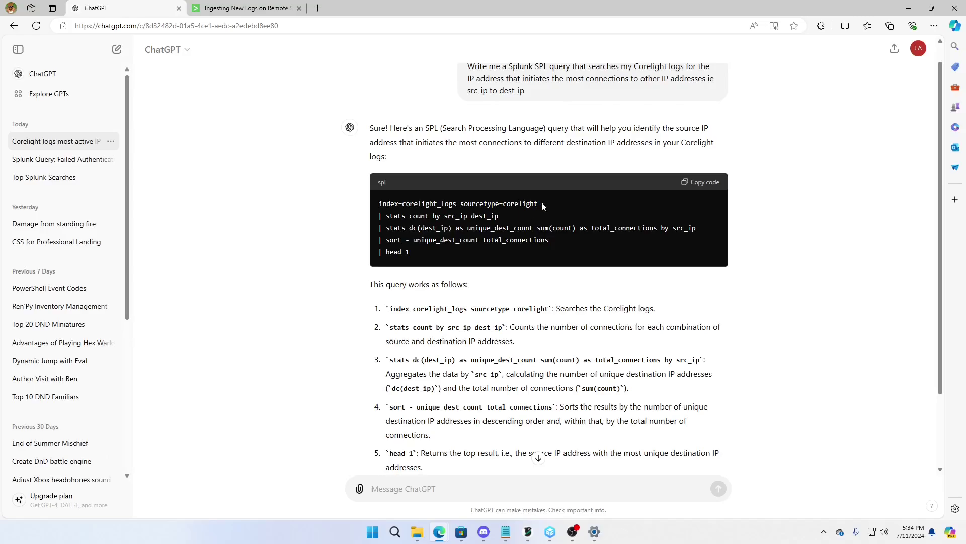
Copy the query into a new Splunk search with the time range set to Last 15 minutes
left_click(704, 182)
left_click(259, 11)
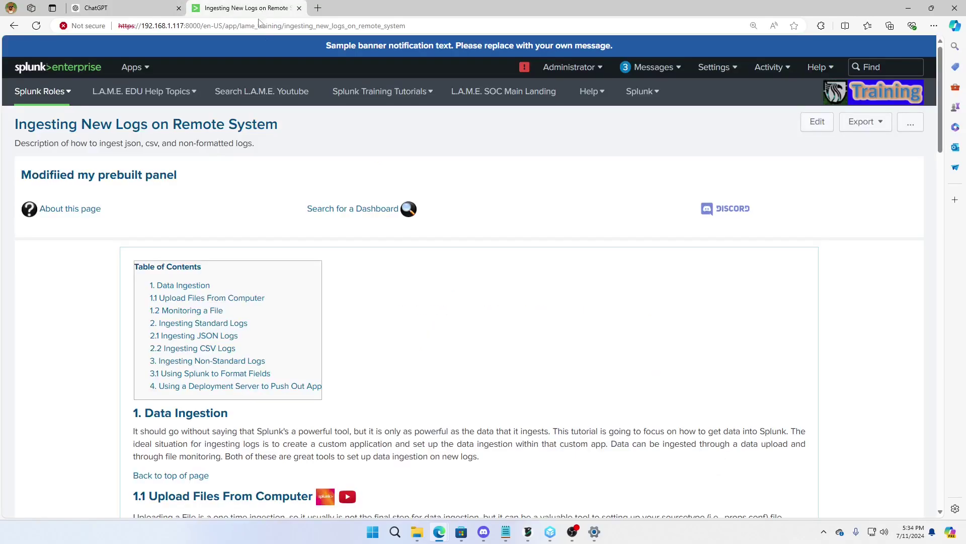
left_click(644, 100)
left_click(611, 126)
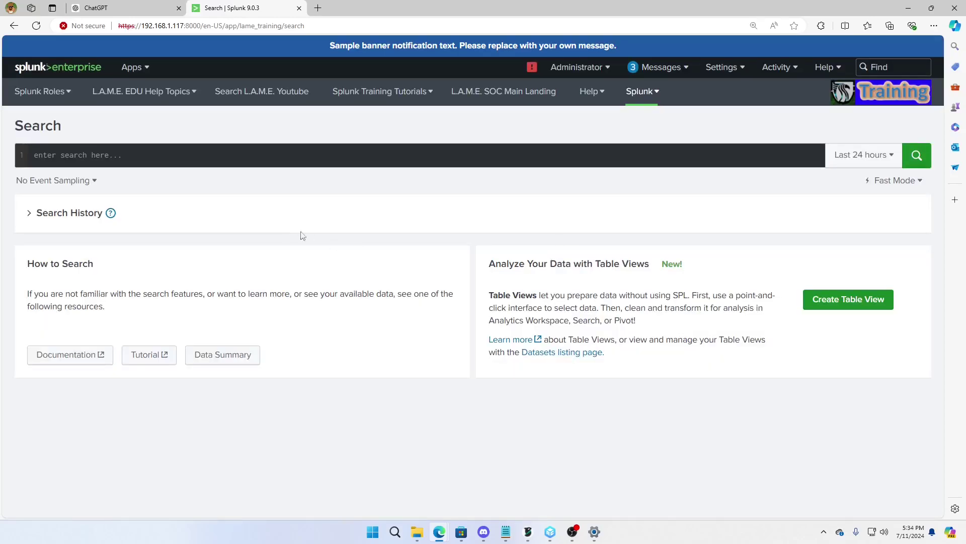
left_click(199, 161)
key("ctrl+v")
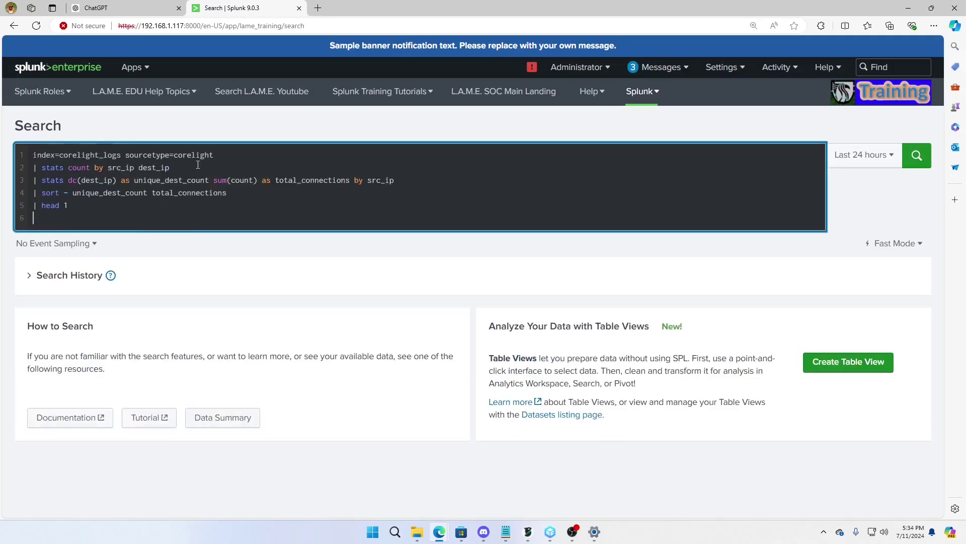
left_click(853, 161)
left_click(765, 223)
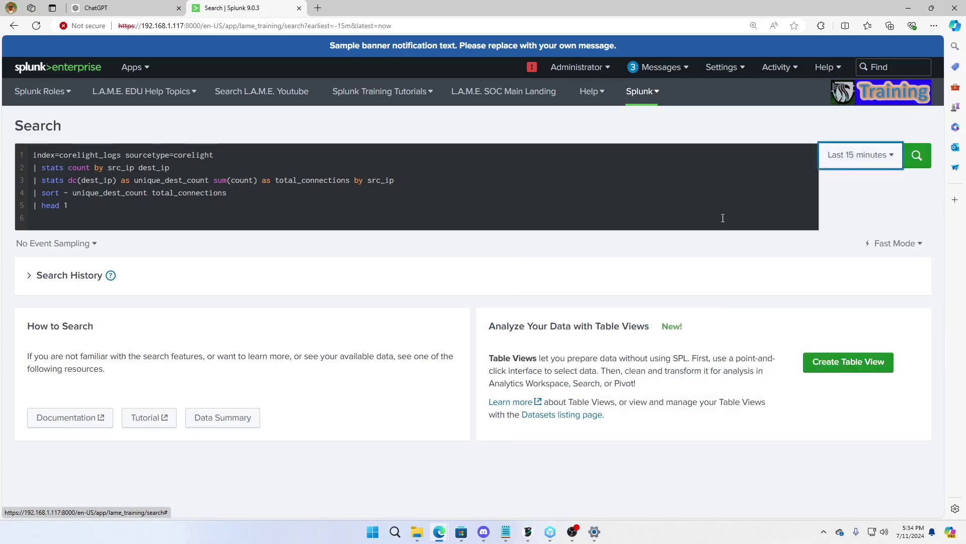
Change the query's index to corelight and sourcetype to corelight_conn
double_click(90, 155)
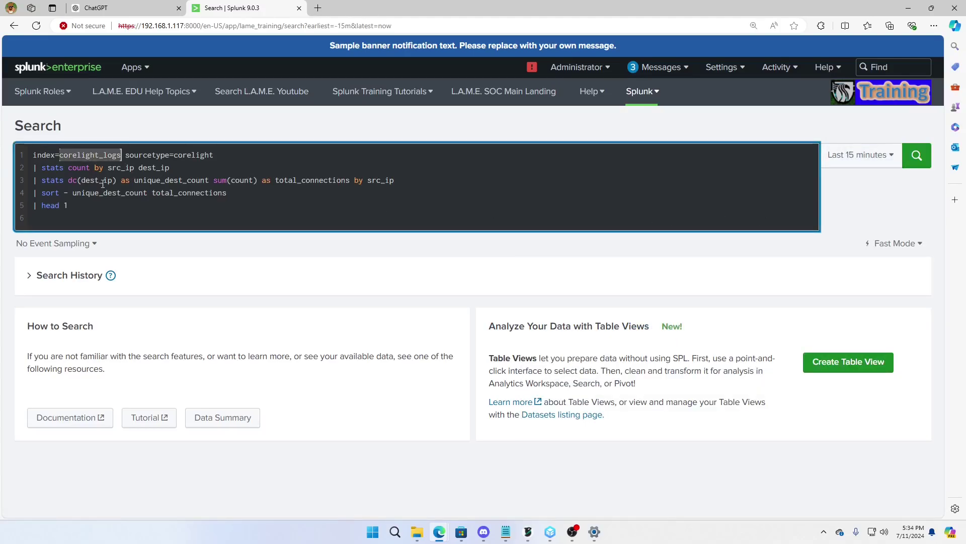
type("core")
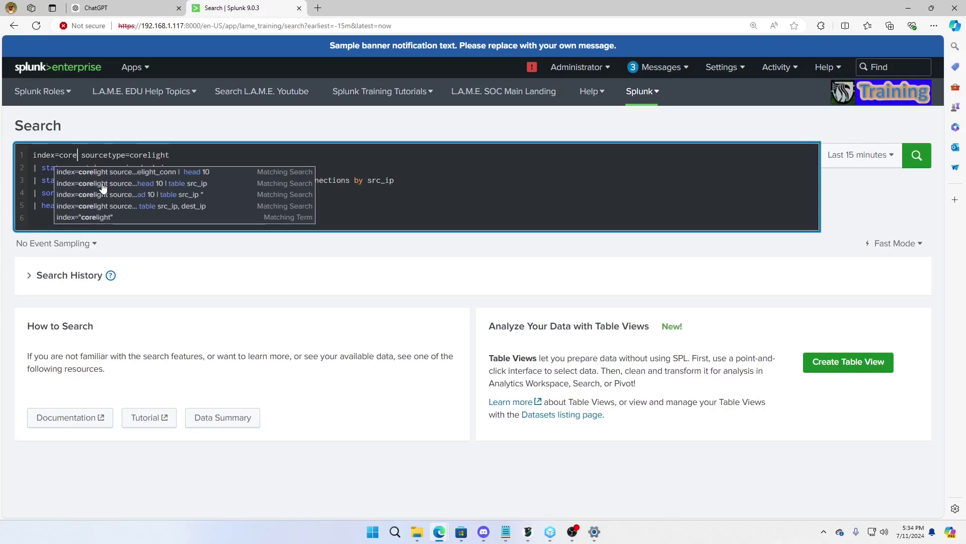
type("light")
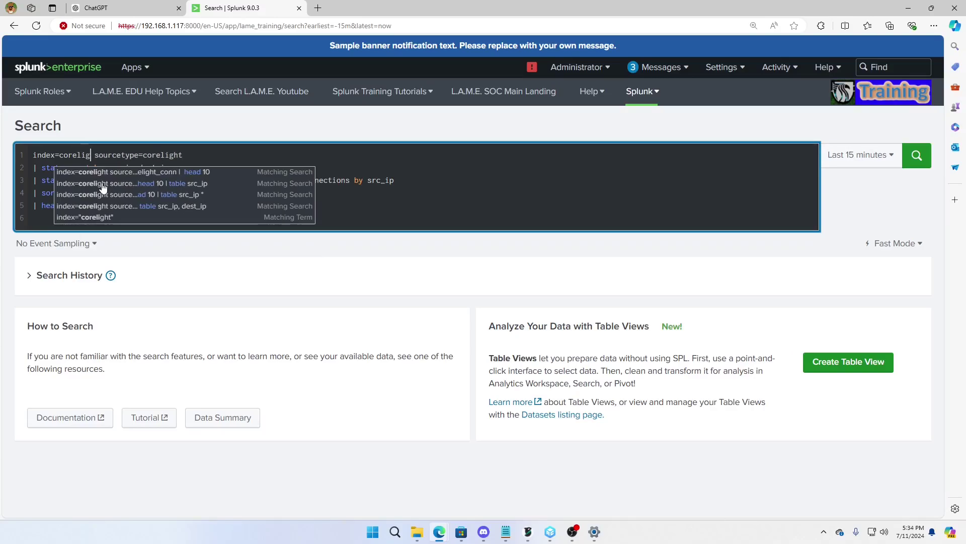
left_click(207, 155)
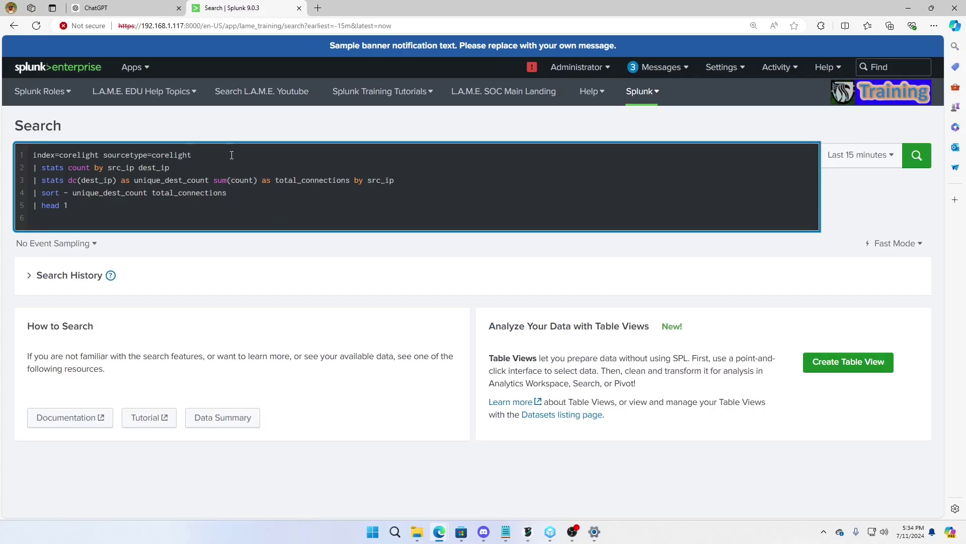
type("_conn")
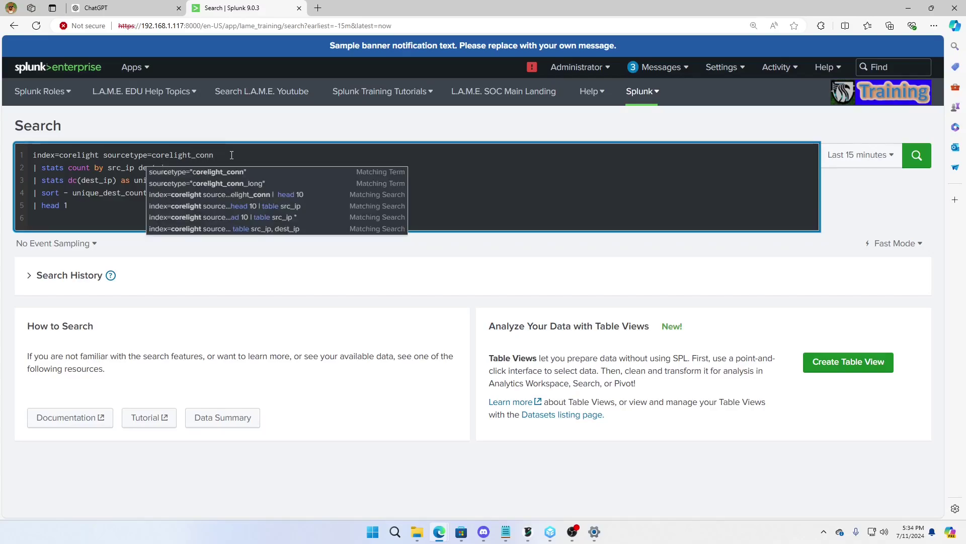
key("BackSpace")
key("BackSpace")
key("BackSpace")
key("BackSpace")
type("*")
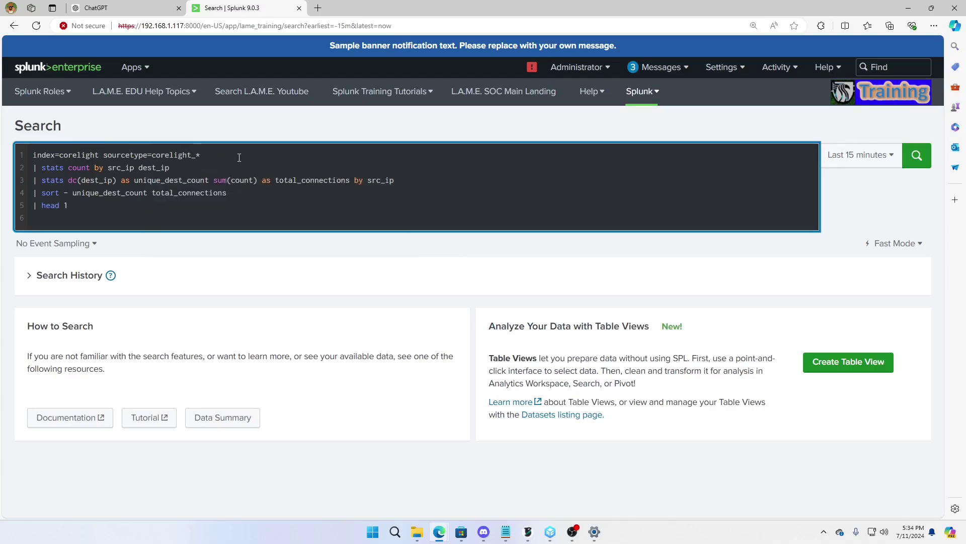
key("BackSpace")
type("conn")
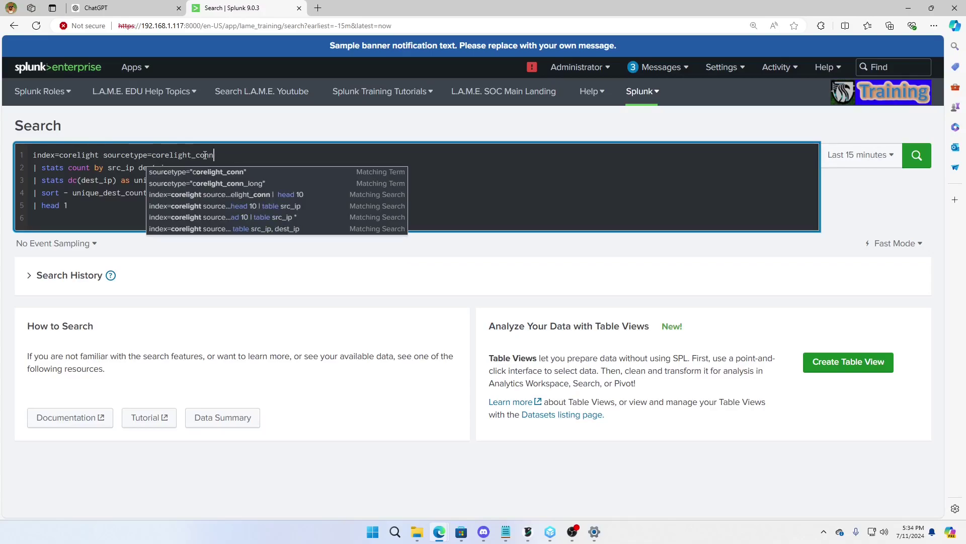
key("Escape")
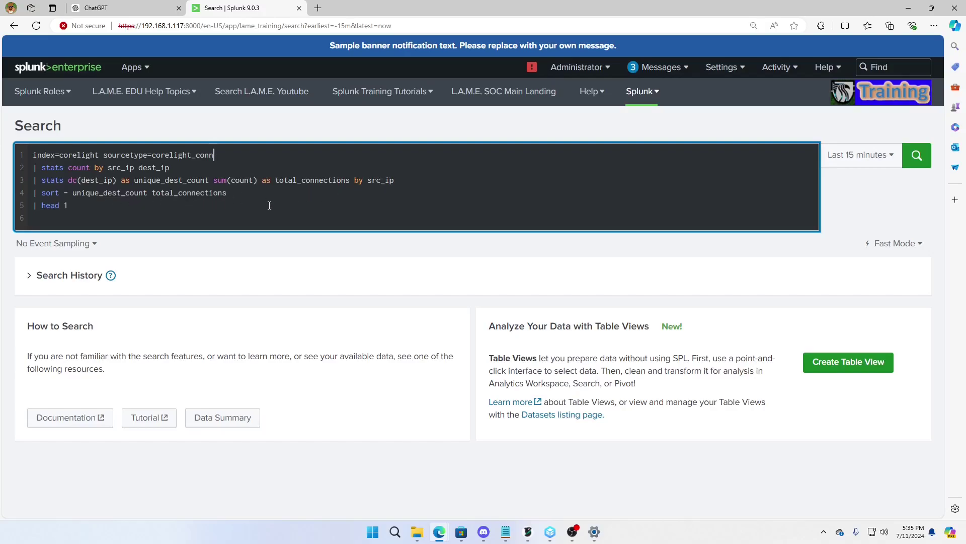
Run the search, then add values(dest_ip) as dest_ips to the stats line and rerun
left_click(917, 155)
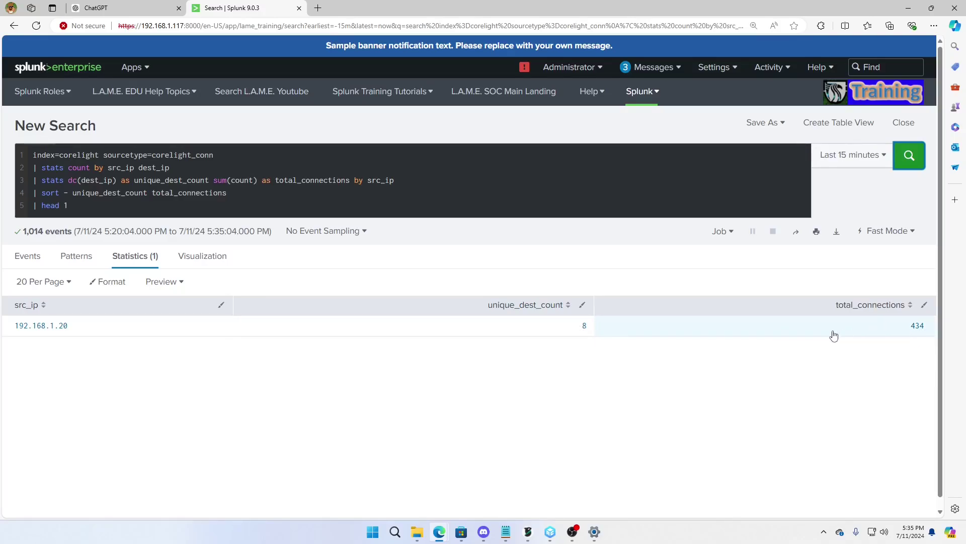
left_click(212, 180)
type("values(")
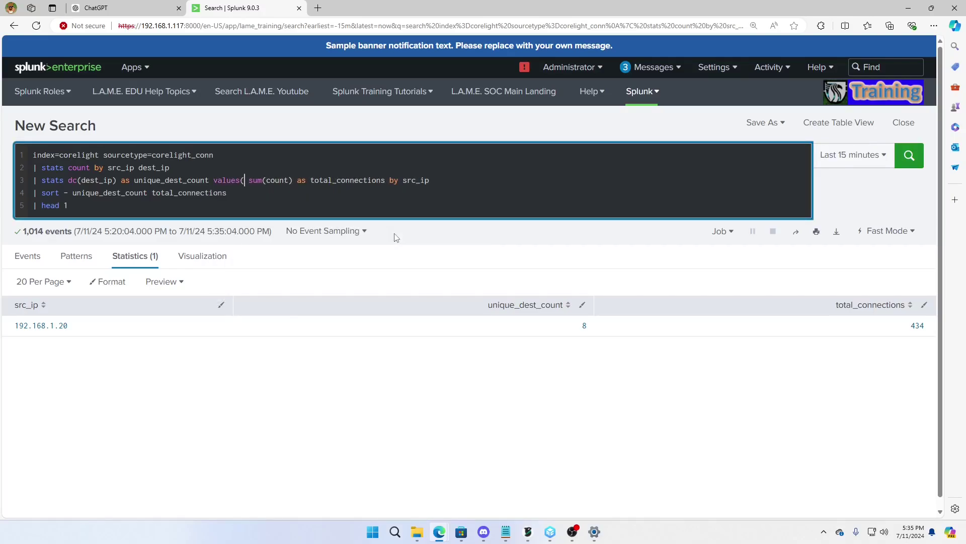
type("dest_ip)")
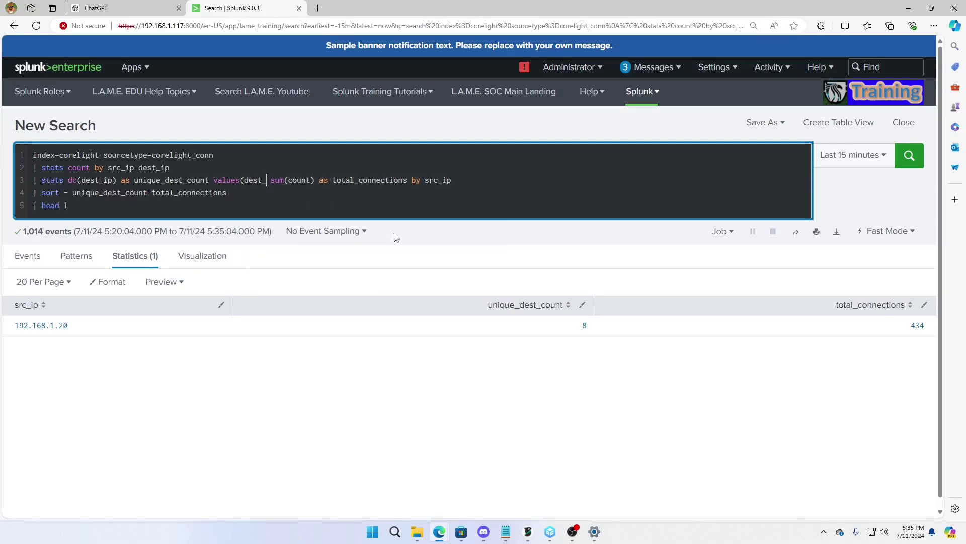
type(" as dest_ips")
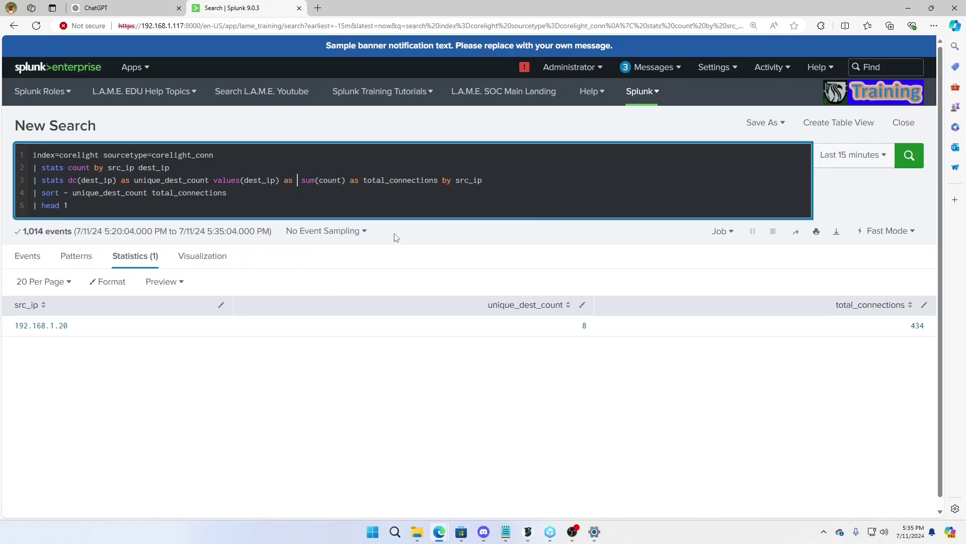
key("Return")
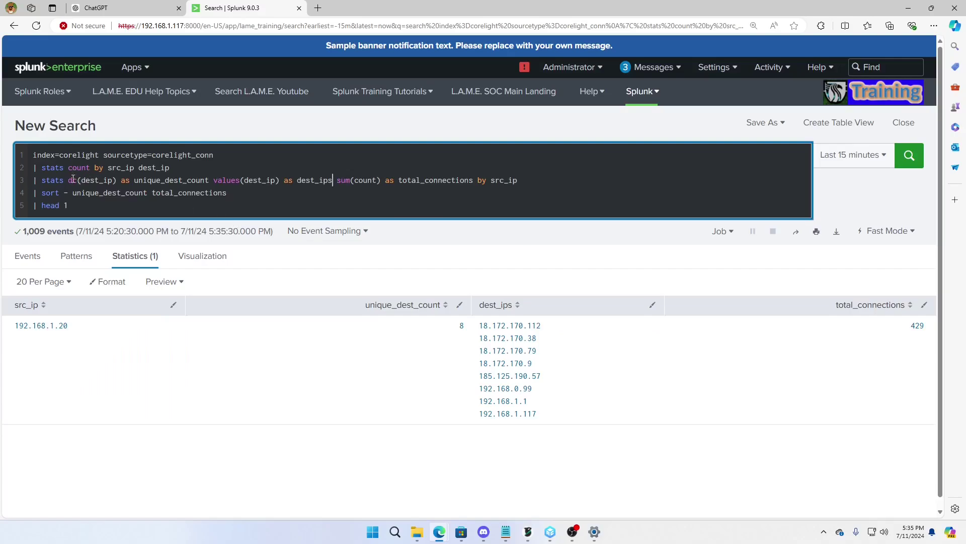
Highlight the count by src_ip and dc(dest_ip) expressions to review the query
left_click_drag(71, 167, 133, 167)
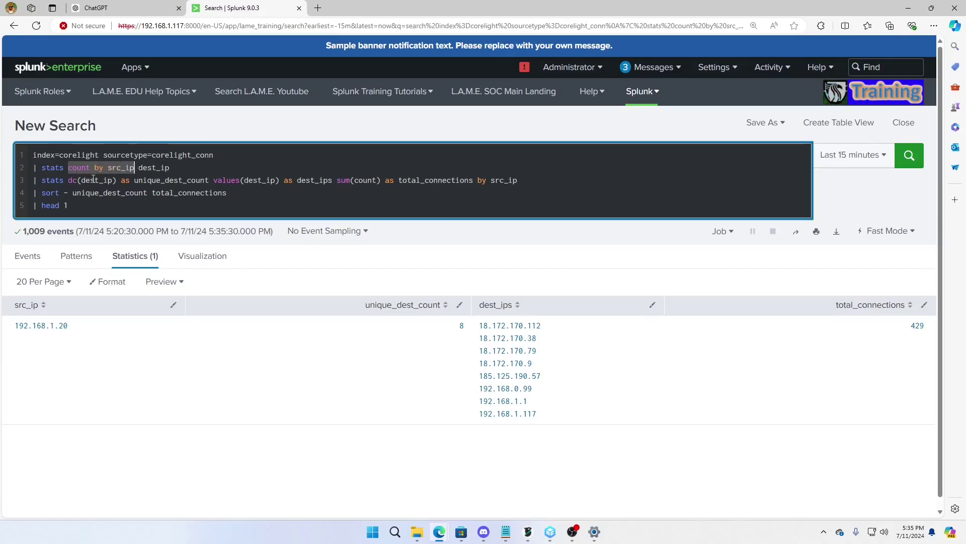
left_click(79, 180)
left_click_drag(69, 180, 161, 182)
left_click(162, 182)
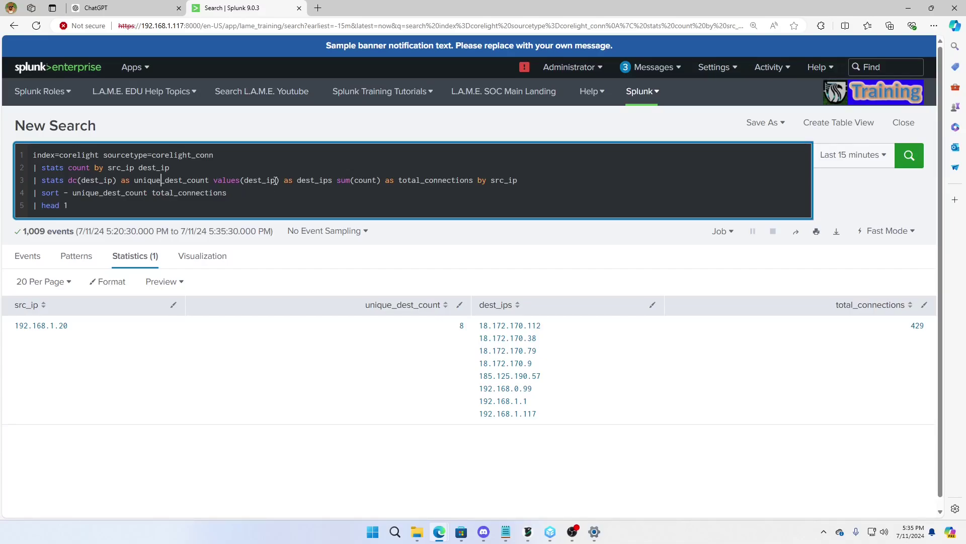
In ChatGPT, type a request for an SPL query finding Windows Security failed authentications after work hours
left_click(123, 9)
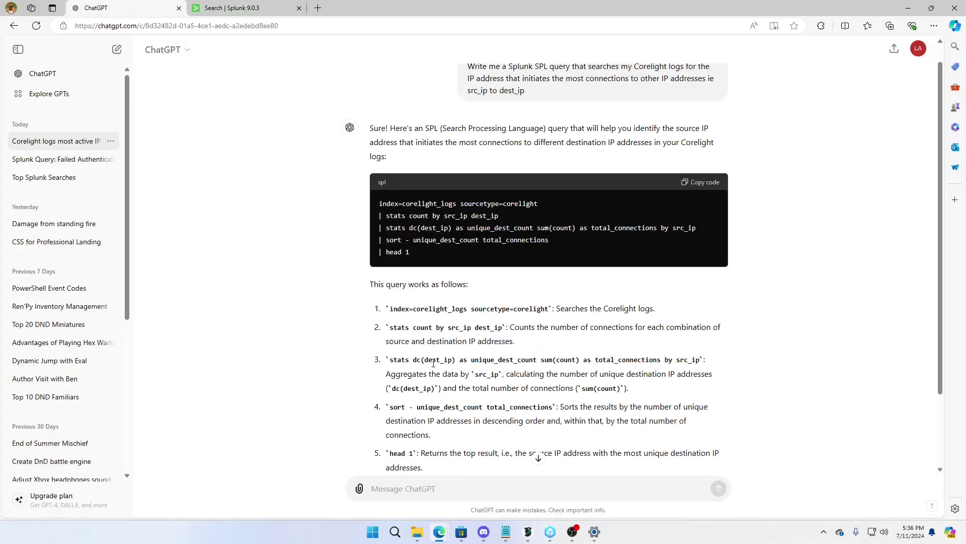
scroll(432, 370, "down", 2)
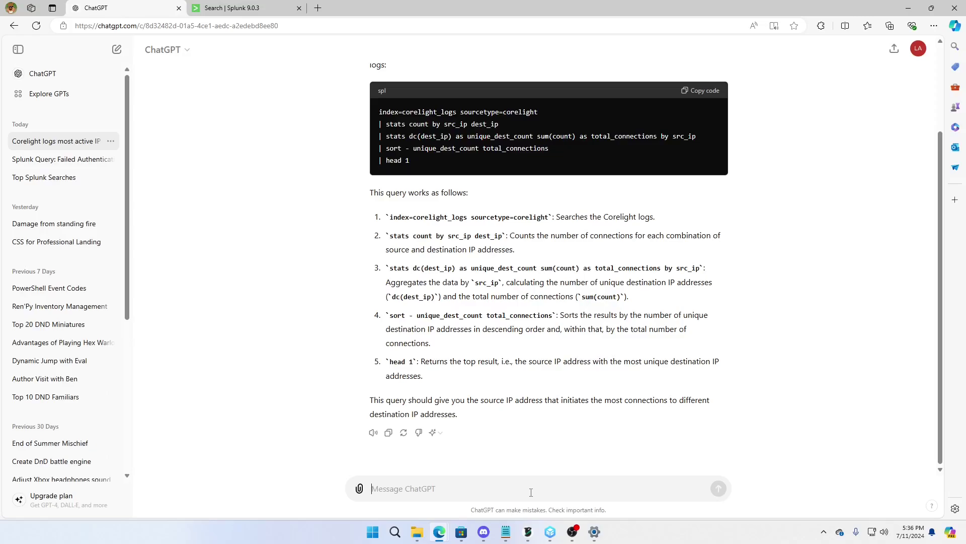
type("wri")
key("BackSpace")
key("BackSpace")
key("BackSpace")
type("write an Splunk")
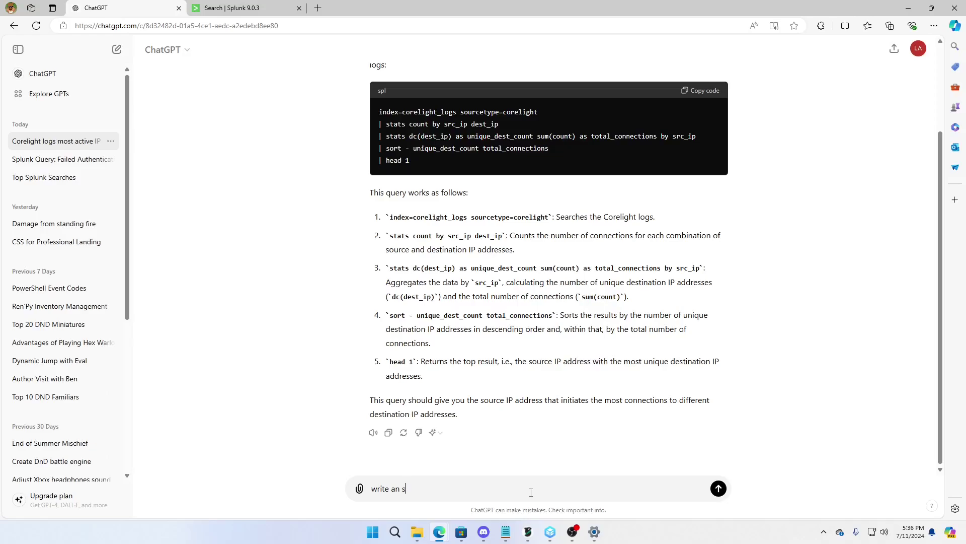
type(" SPL query that looks for ")
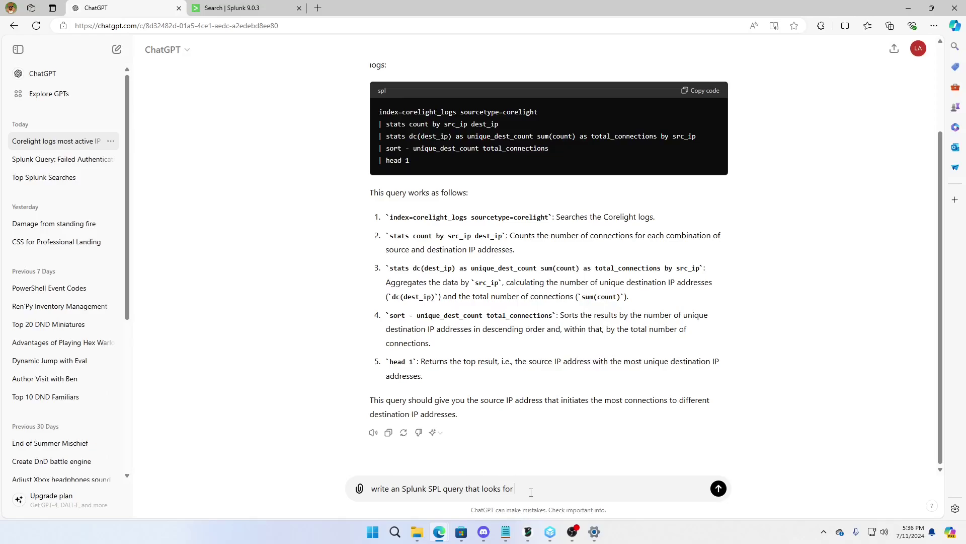
type("Windows Security Eventlogs and looks for")
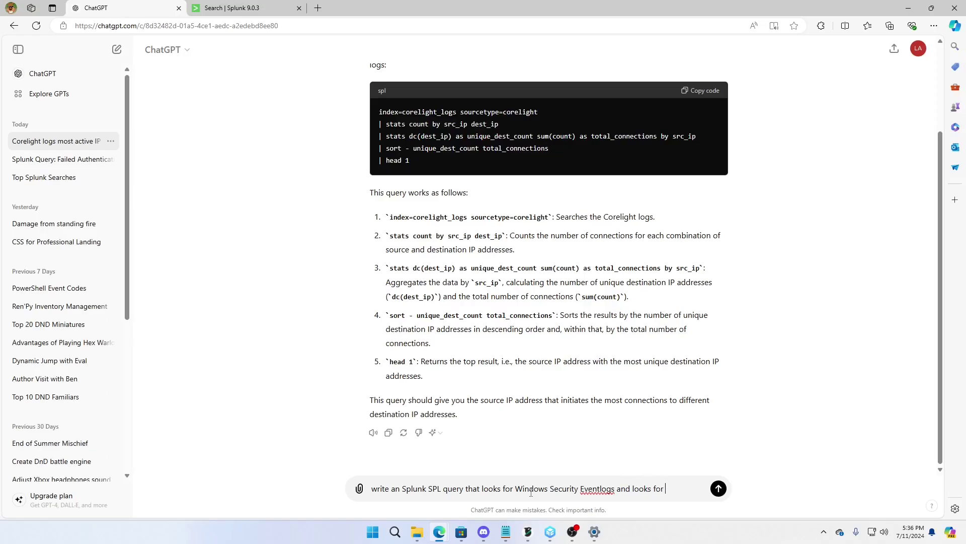
type(" failed authetni")
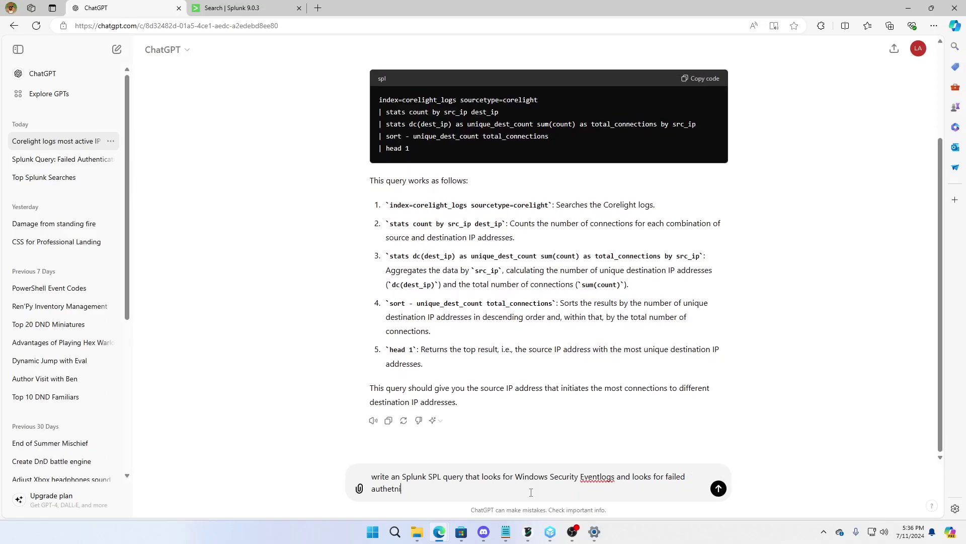
key("BackSpace")
key("BackSpace")
key("BackSpace")
type("ntication after wokr")
key("BackSpace")
key("BackSpace")
key("BackSpace")
type("rk hours.")
Send the request, review the EventCode=4625 answer, and copy the generated query
left_click(718, 488)
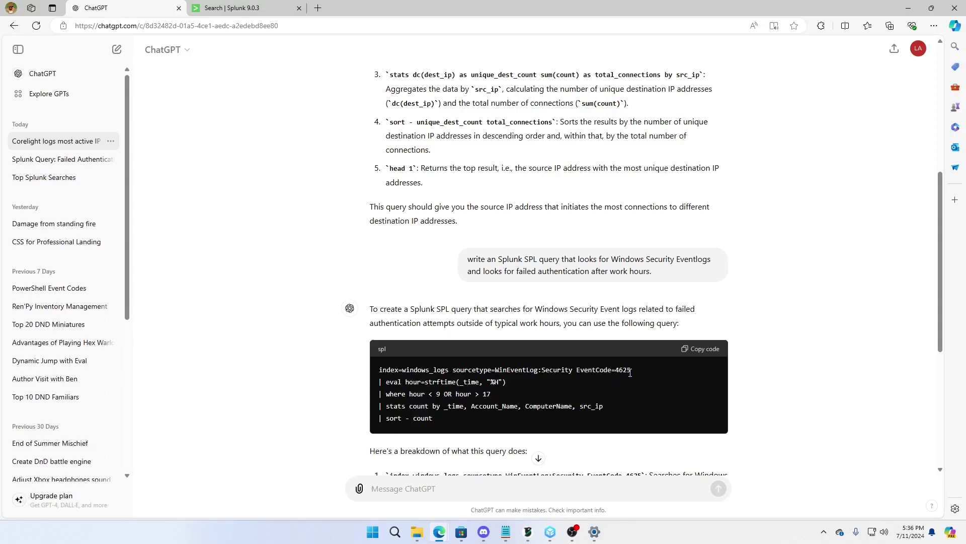
left_click_drag(636, 370, 615, 371)
scroll(504, 409, "down", 2)
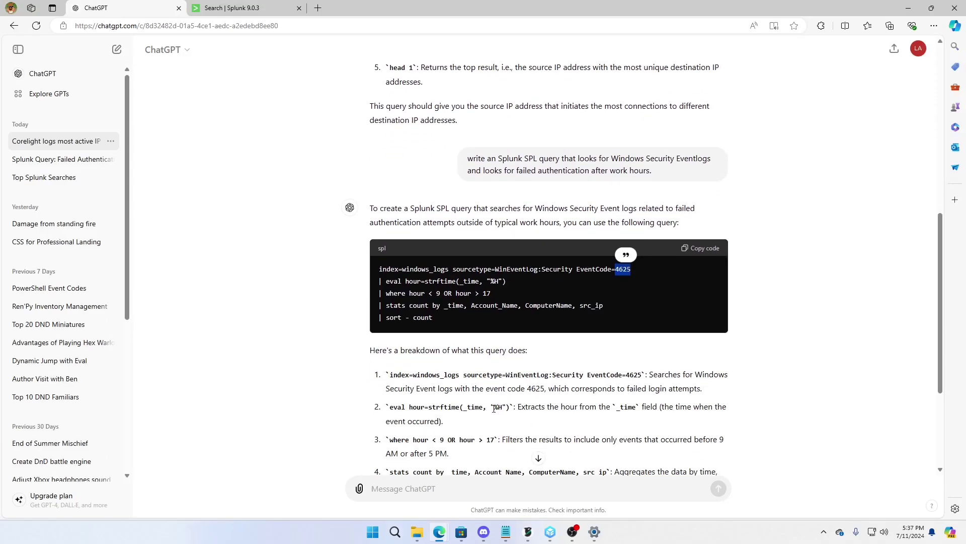
scroll(493, 409, "up", 1)
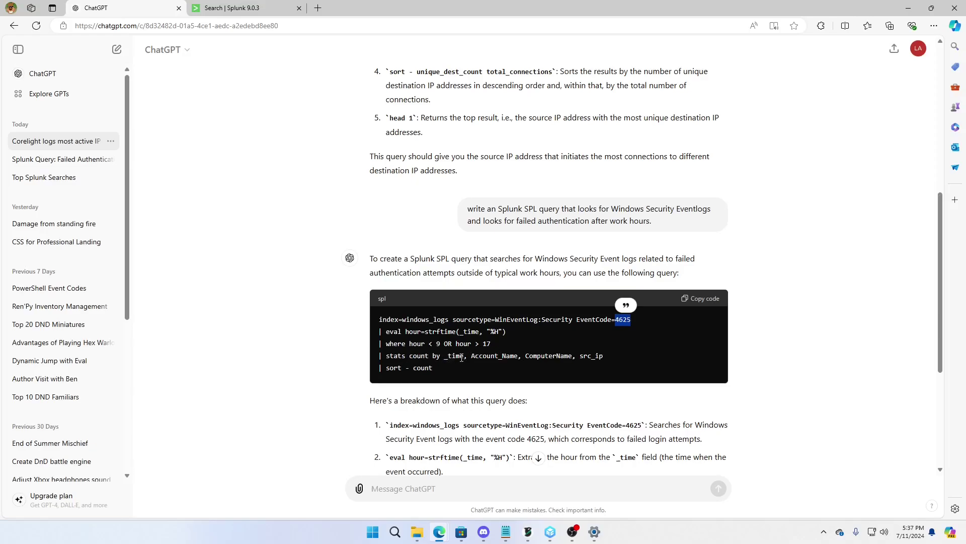
left_click_drag(472, 372, 388, 259)
left_click(686, 381)
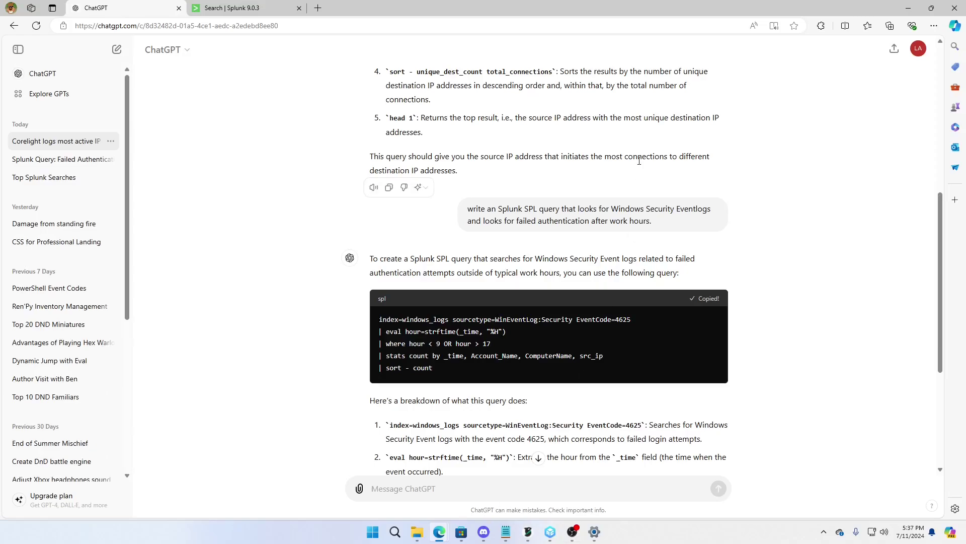
Replace the Splunk search with index=botsv3 plus the pasted query, dropping its index and sourcetype terms
left_click(256, 8)
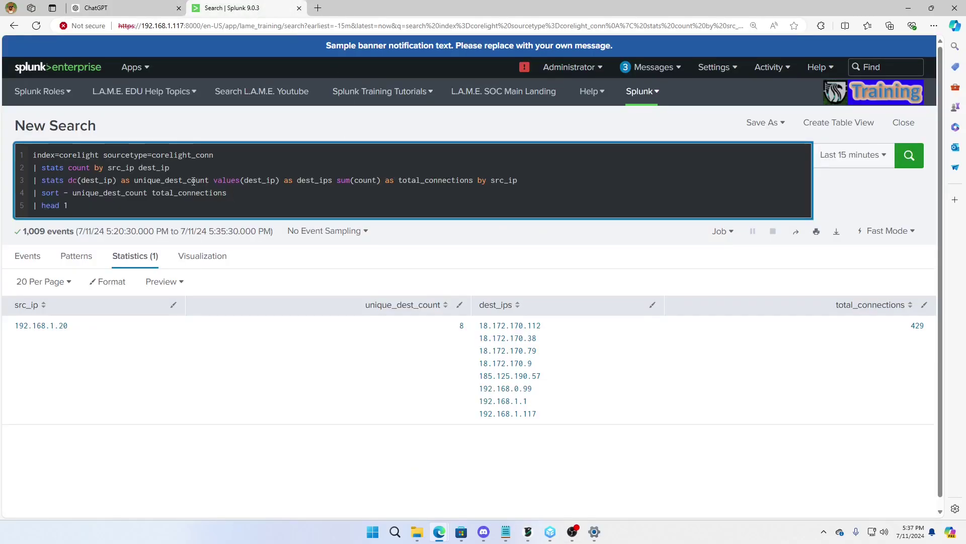
key("ctrl+a")
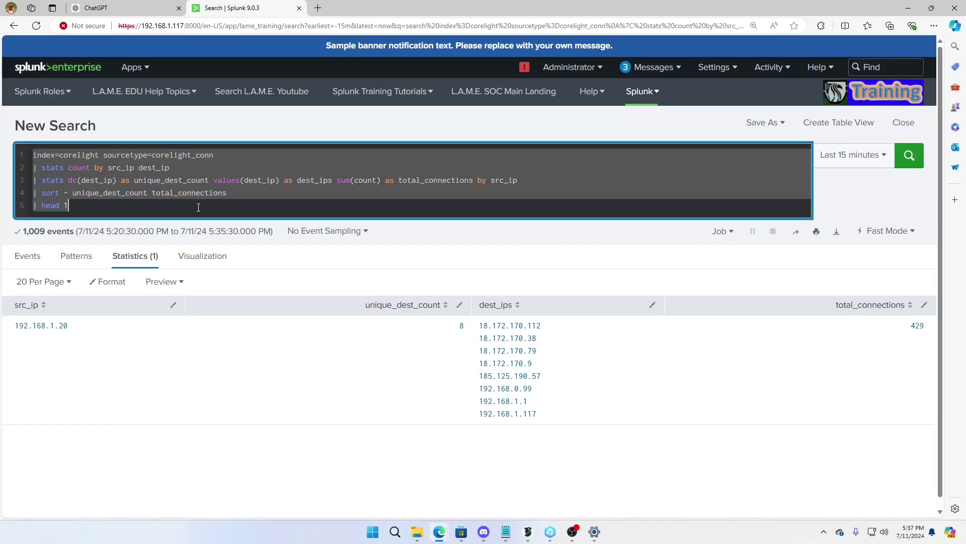
type("index=botsv3")
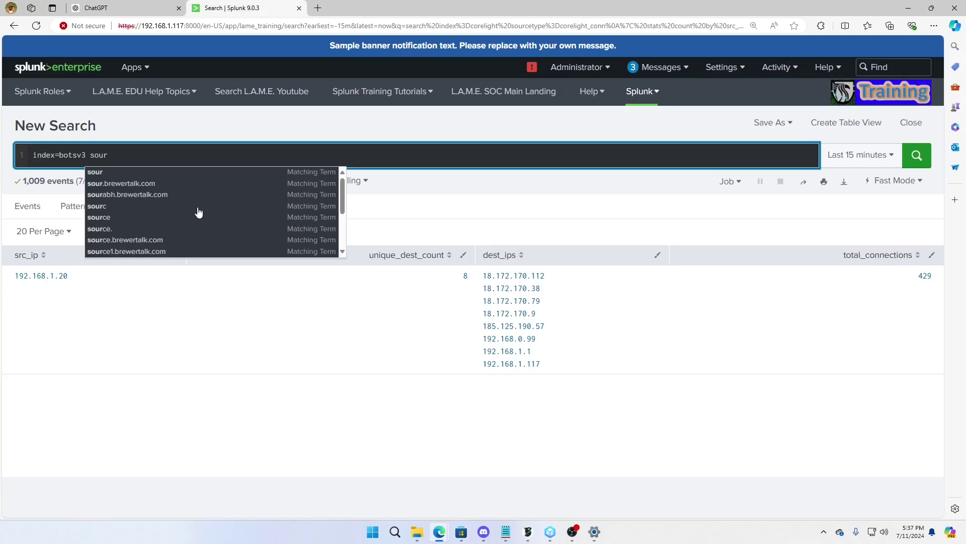
type(" sourc")
type("t")
key("BackSpace")
key("BackSpace")
key("BackSpace")
key("BackSpace")
key("BackSpace")
key("BackSpace")
type("index=windows_logs sourcetype=WinEventLog:Security EventCode=4625 | eval hour=strftime(_time, \"%H\") | where hour < 9 OR hour > 17 | stats count by _time, Account_Name, ComputerName, src_ip | sort - count")
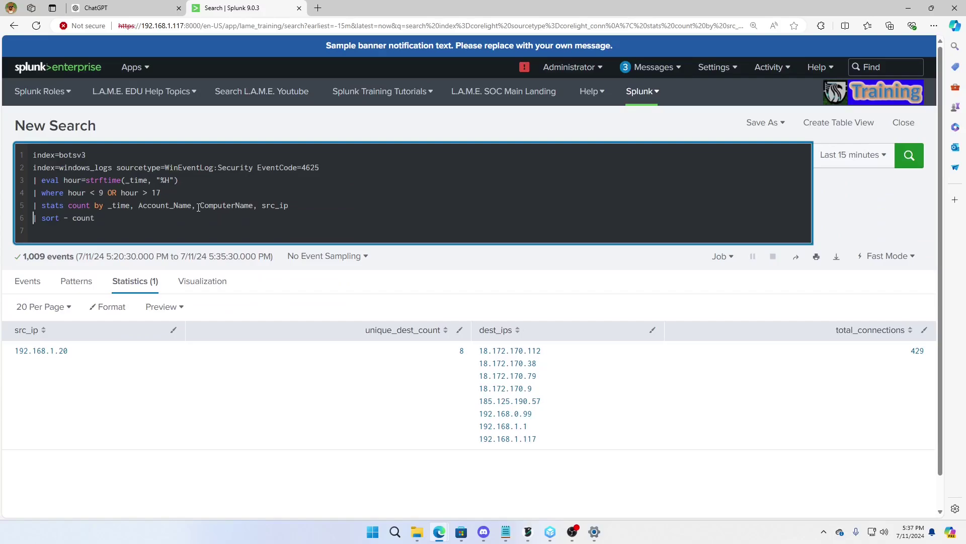
key("Delete")
key("Delete")
key("Delete")
key("Delete")
key("Delete")
key("Delete")
key("Delete")
key("Delete")
key("Delete")
key("Delete")
key("Delete")
key("Delete")
key("Delete")
key("Delete")
key("Delete")
key("Delete")
key("Delete")
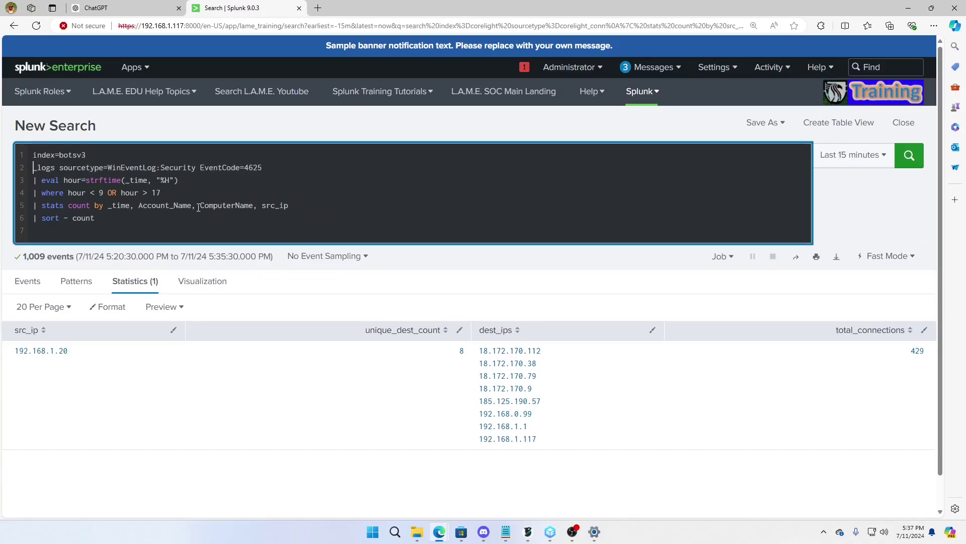
key("Delete")
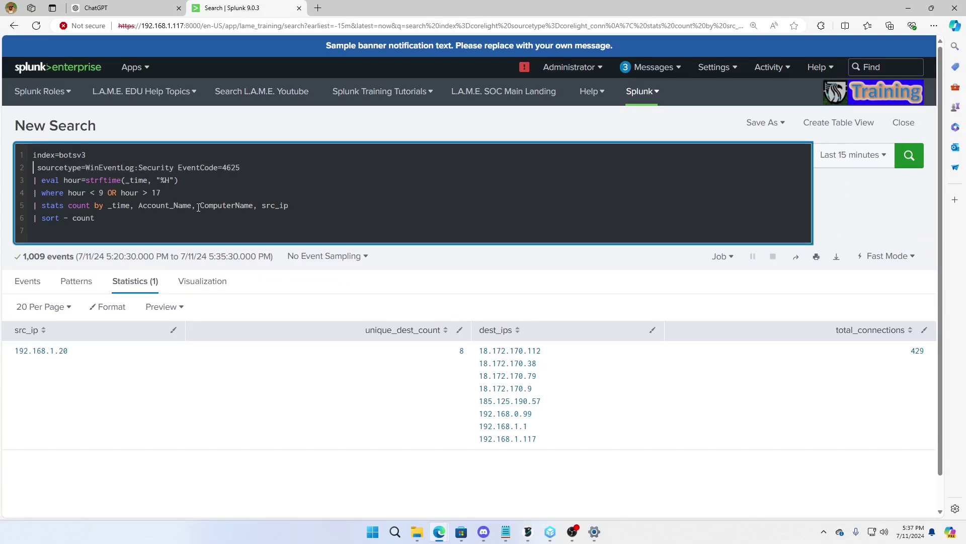
key("Delete")
key("Delete")
key("Delete")
key("Delete")
key("Delete")
key("Delete")
key("Delete")
key("Delete")
key("Delete")
key("Delete")
key("Delete")
key("Delete")
key("Delete")
key("Delete")
key("Delete")
key("Delete")
key("Delete")
key("Delete")
key("Delete")
key("Delete")
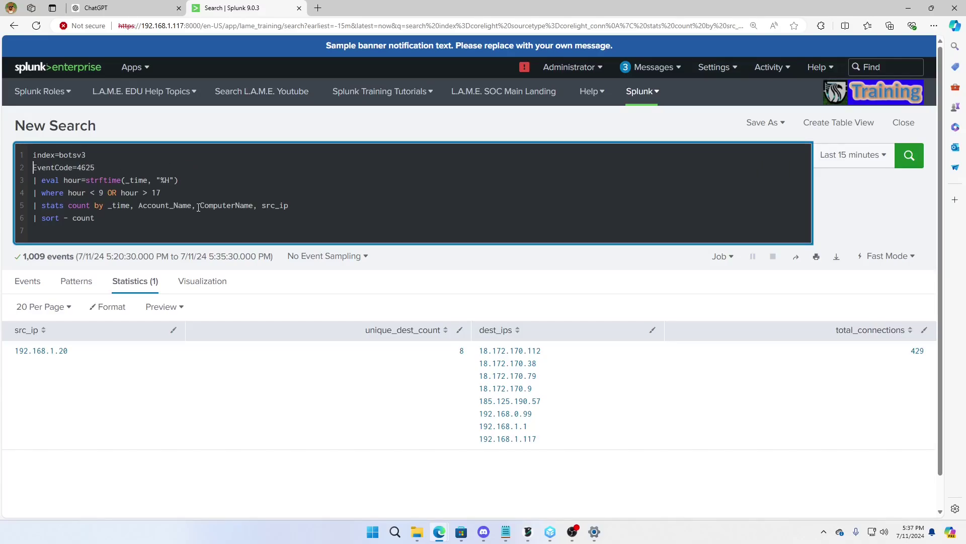
key("BackSpace")
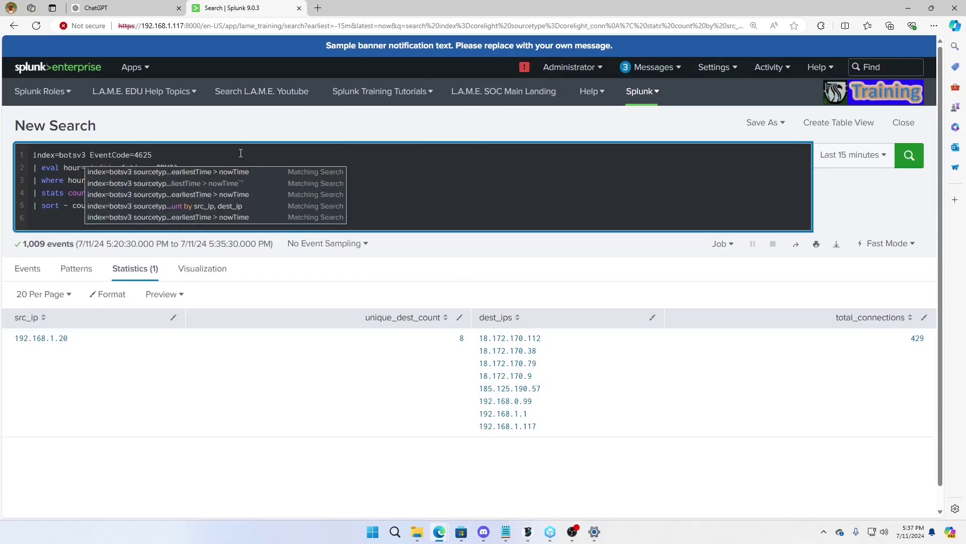
left_click(240, 153)
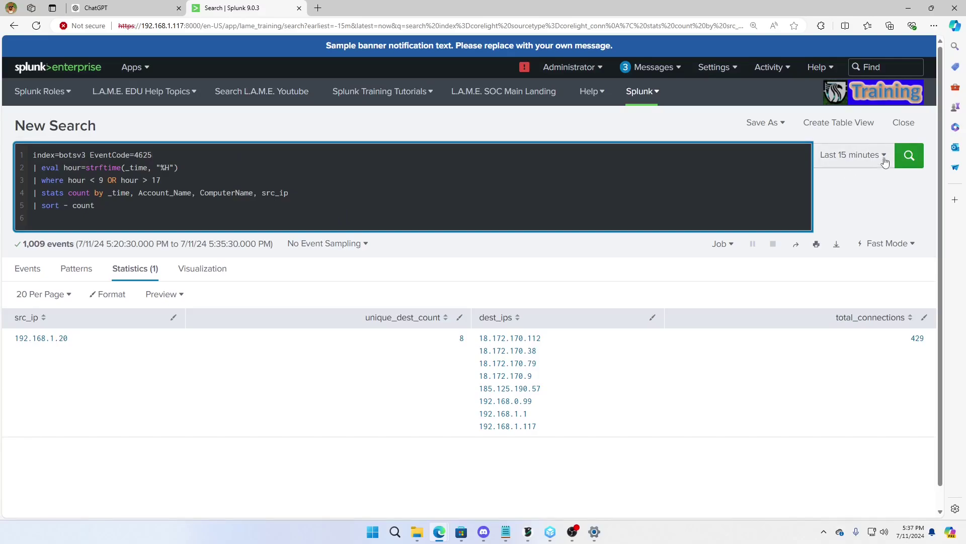
left_click(850, 155)
Run the search over All time, then replace lines 2–5 with | head 10
left_click(816, 224)
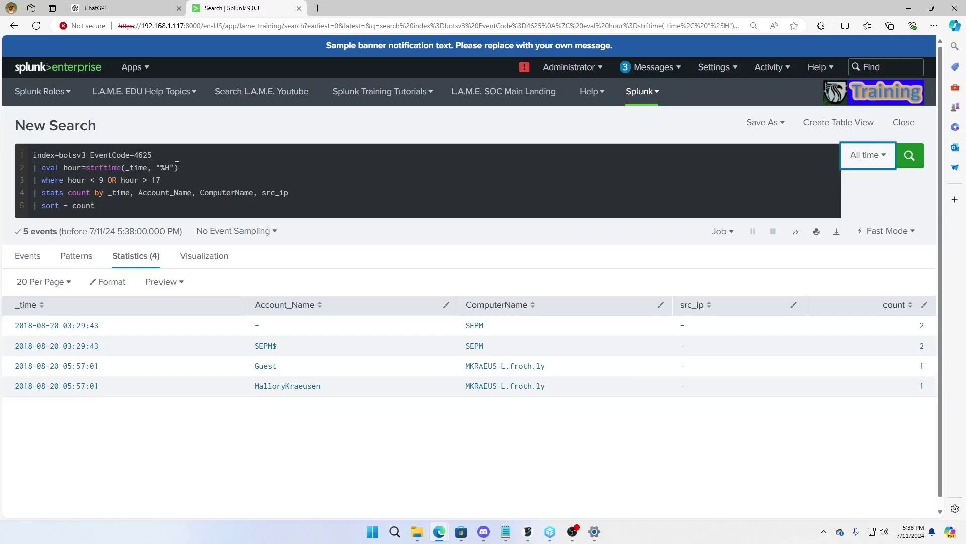
left_click_drag(126, 204, 33, 167)
type("|  head 10")
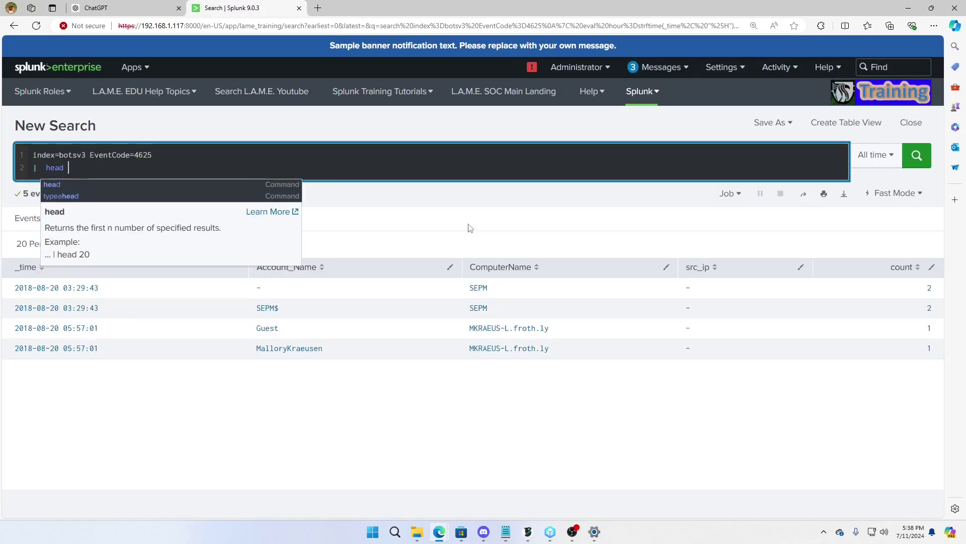
Run the head 10 search in Verbose mode and inspect the first event's fields
left_click(916, 155)
left_click(894, 192)
left_click(770, 303)
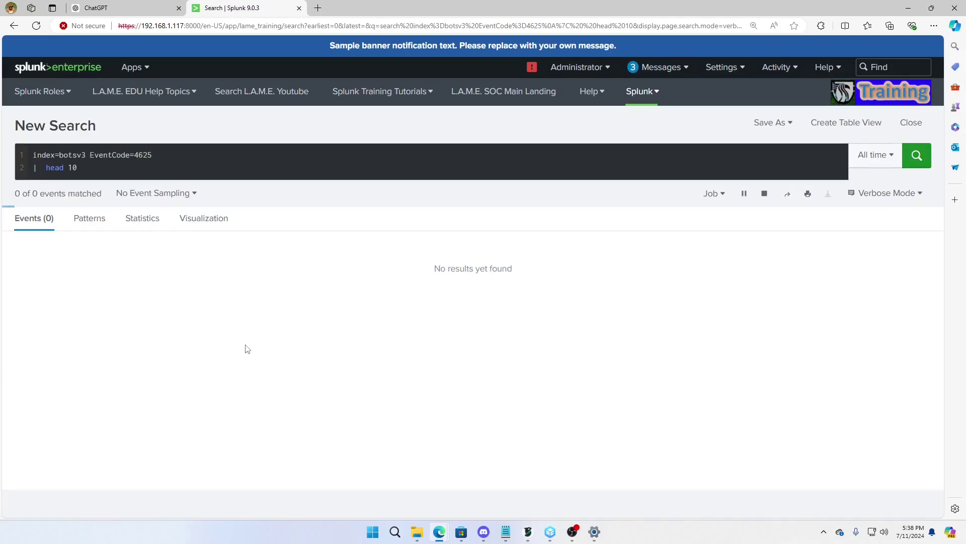
left_click(192, 395)
scroll(342, 413, "down", 4)
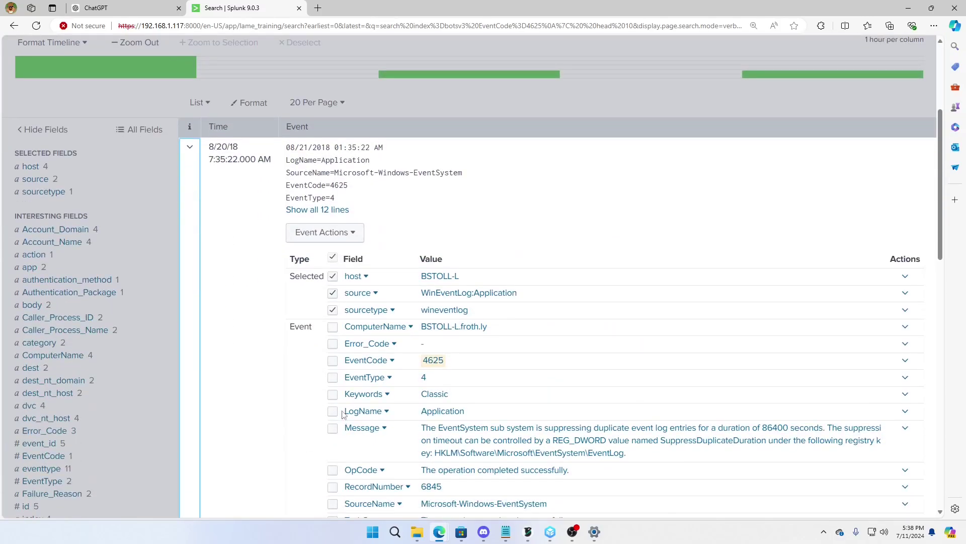
scroll(375, 388, "down", 1)
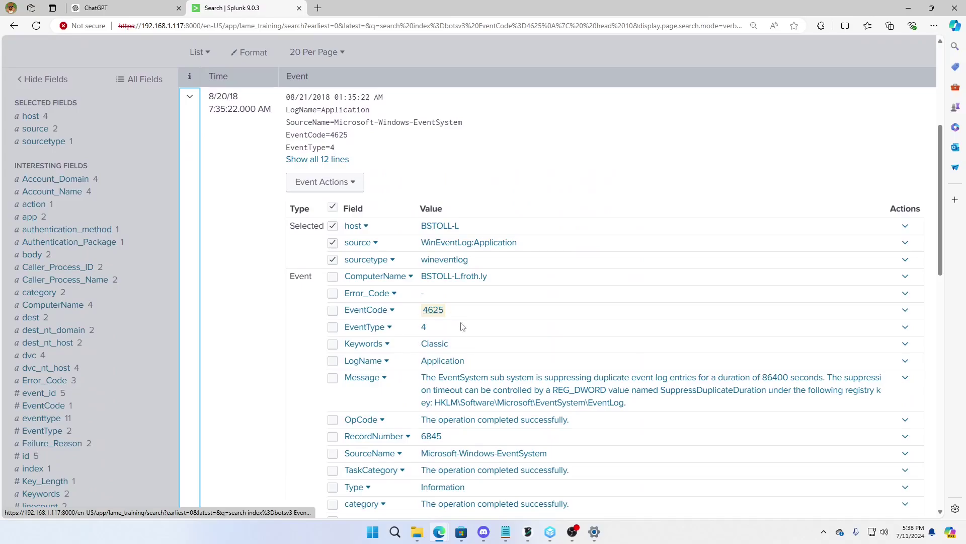
scroll(495, 341, "down", 3)
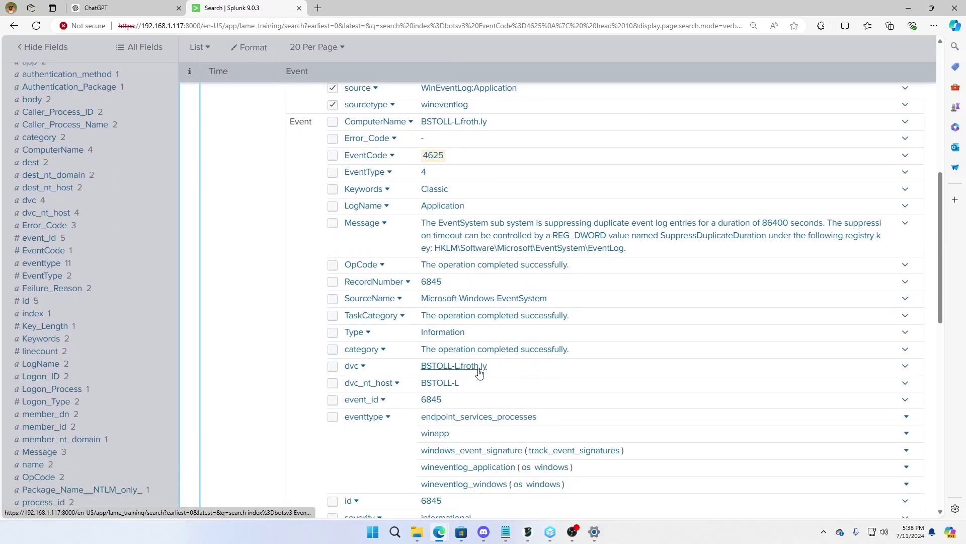
scroll(475, 417, "down", 2)
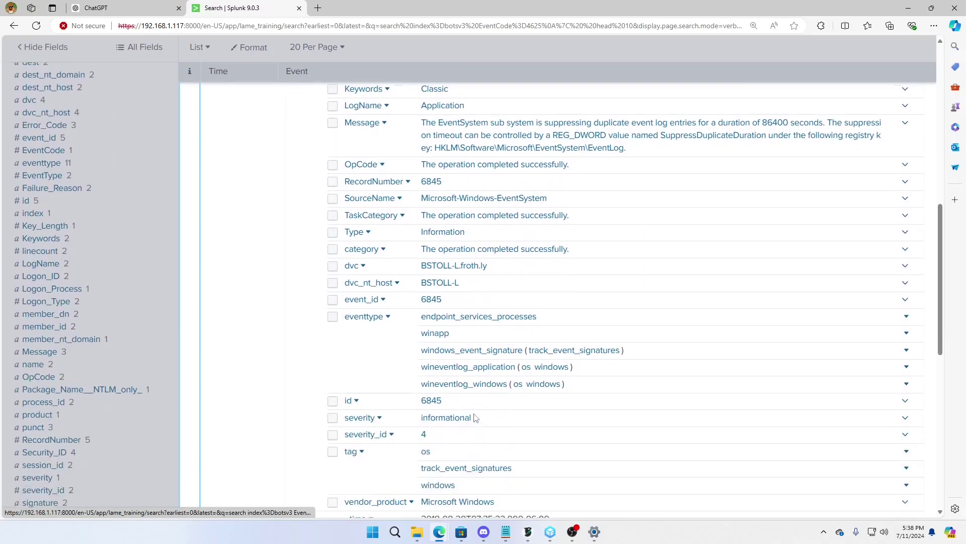
scroll(475, 416, "down", 3)
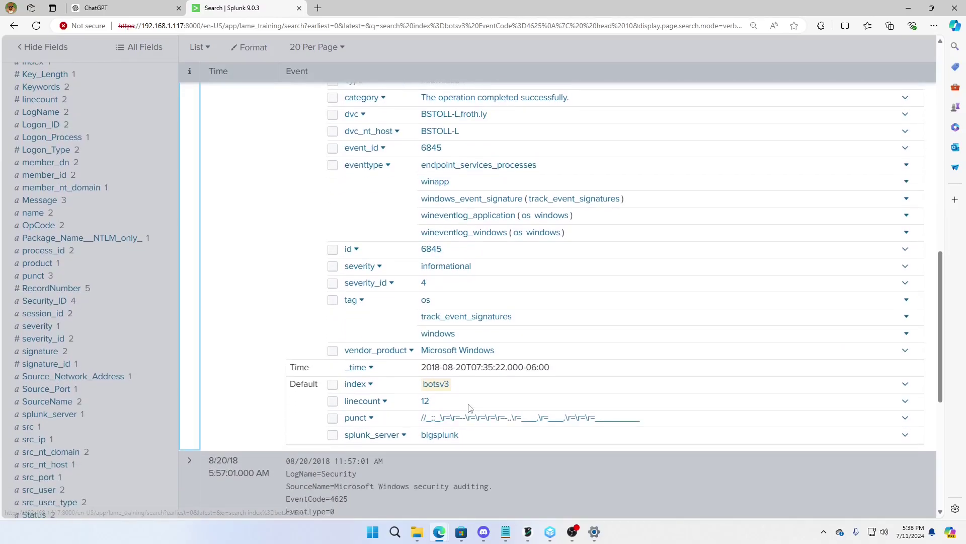
scroll(472, 406, "up", 8)
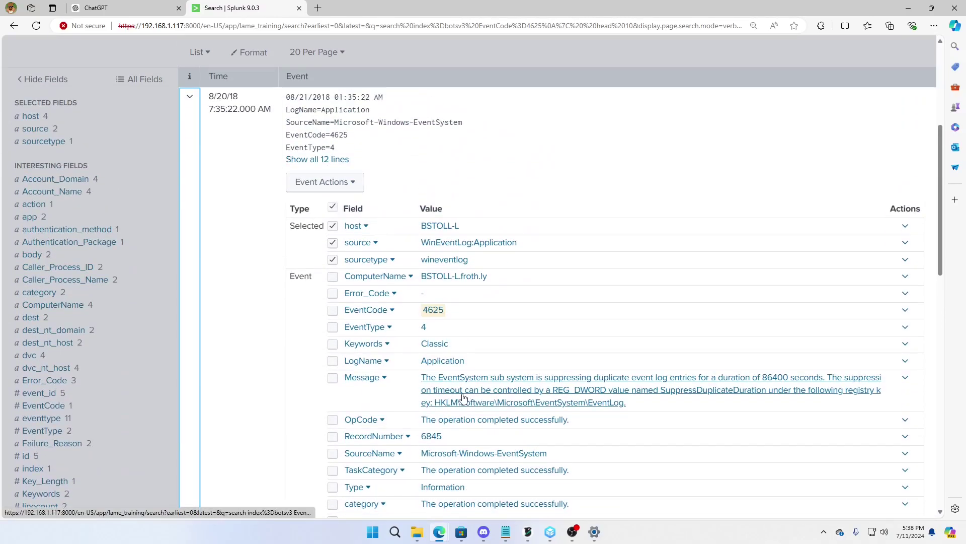
scroll(464, 398, "up", 2)
scroll(464, 397, "down", 3)
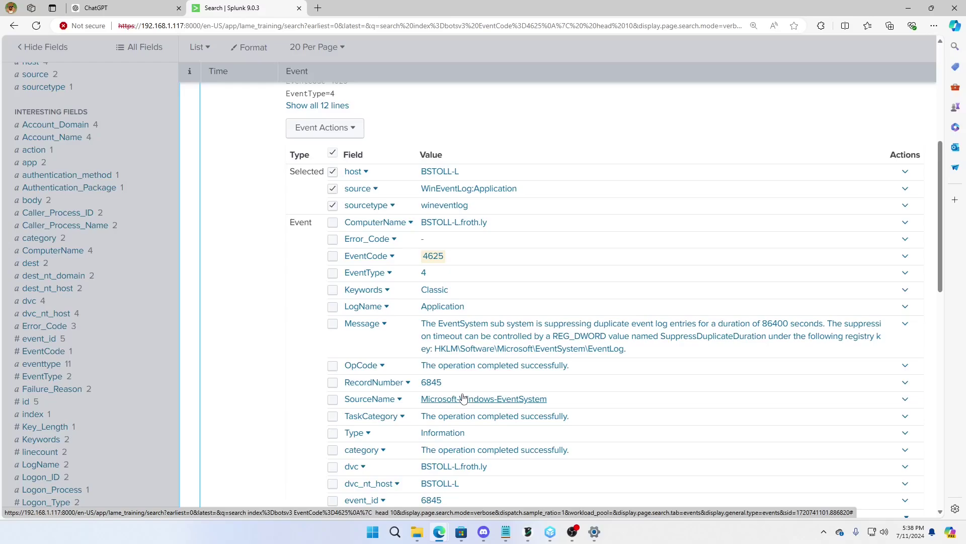
scroll(463, 398, "up", 2)
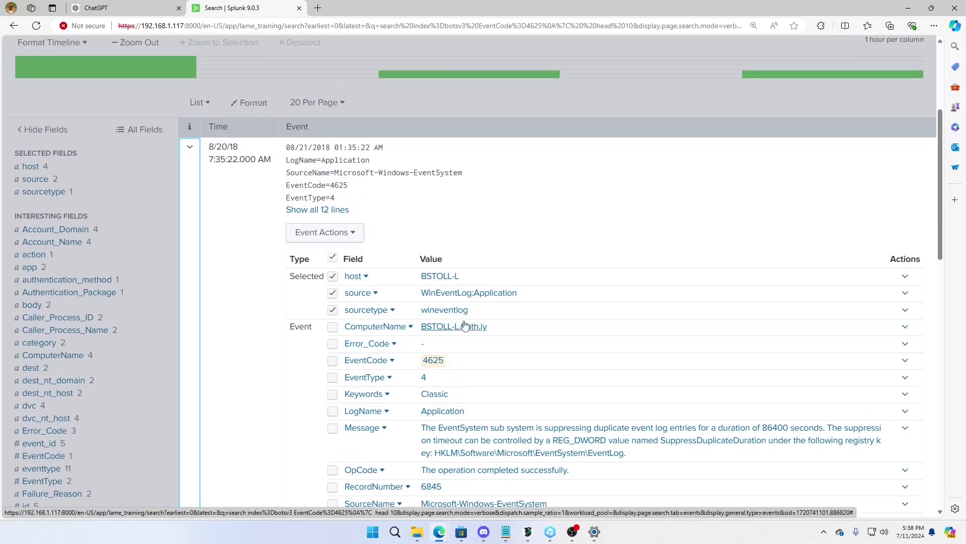
Show the source field's values and select WinEventLog:Security
left_click(31, 180)
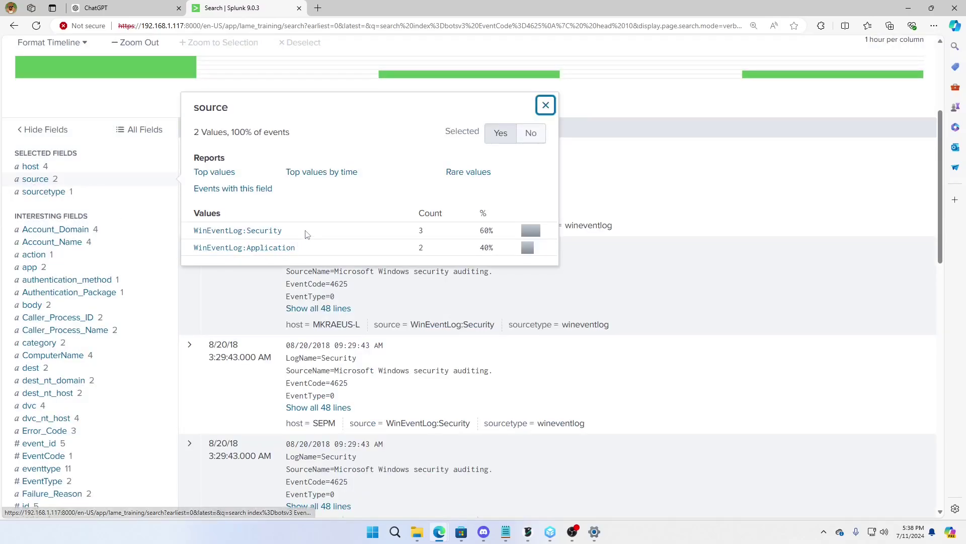
left_click_drag(307, 234, 197, 241)
key("ctrl+c")
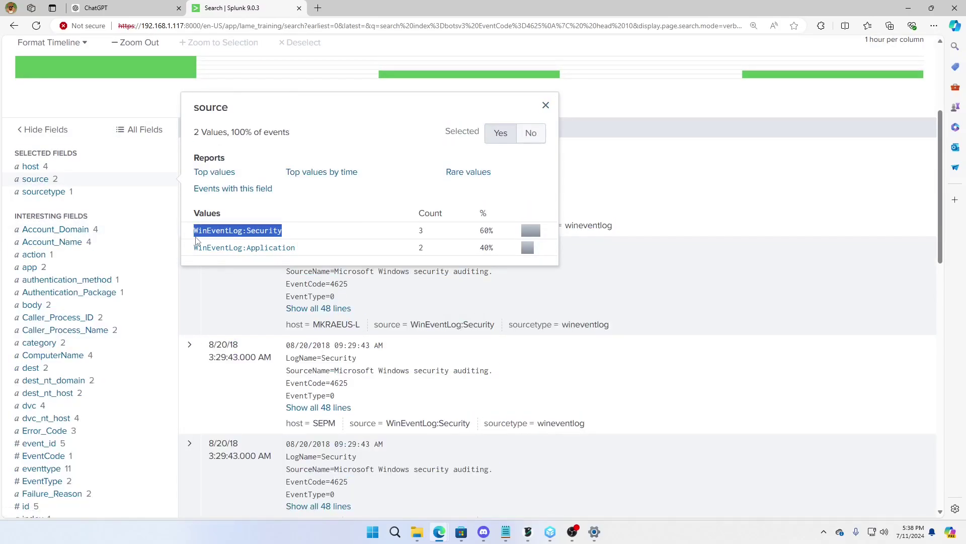
scroll(197, 241, "up", 4)
Add WinEventLog:Security to line 1 of the five-line query, running it as a sourcetype= filter
left_click(203, 154)
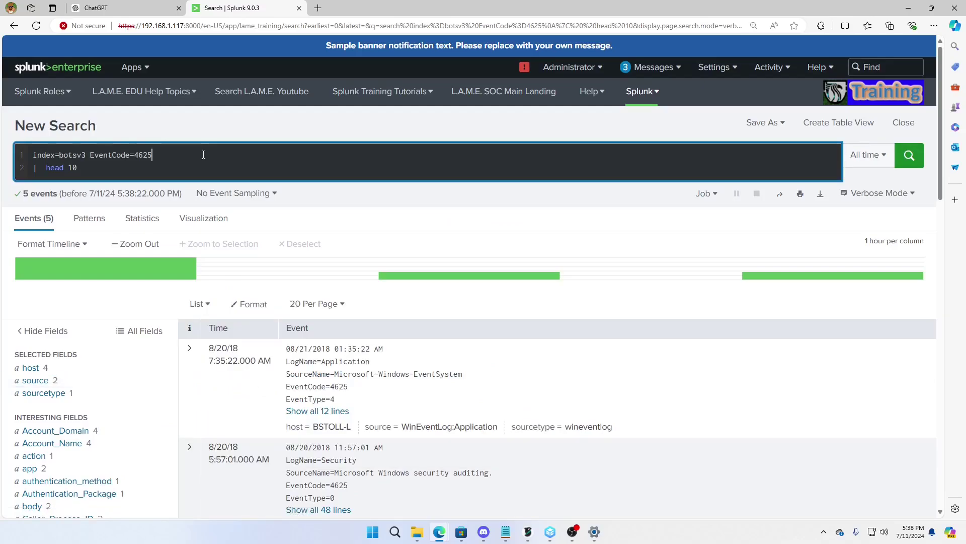
key("ctrl+v")
key("ctrl+z")
key("ctrl+z")
key("ctrl+z")
key("ctrl+z")
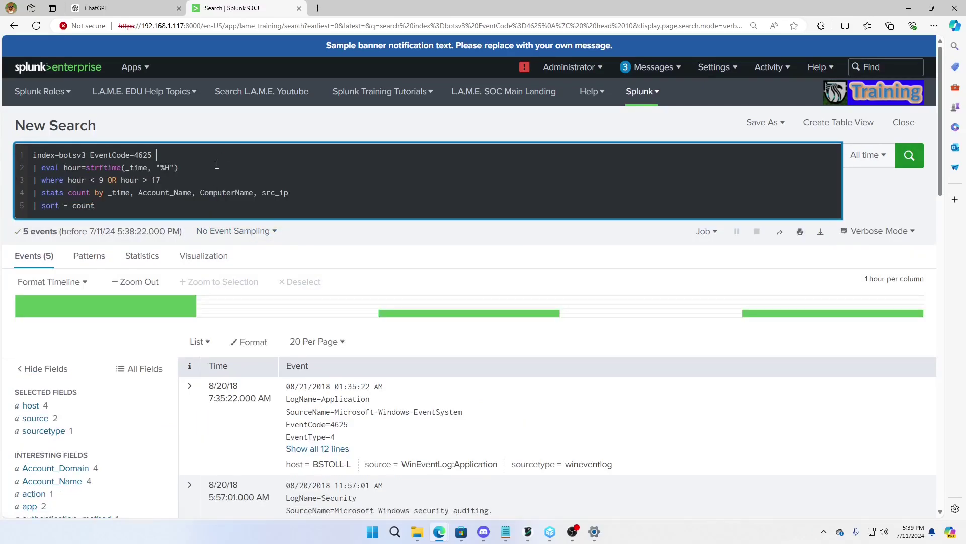
key("ctrl+v")
key("Return")
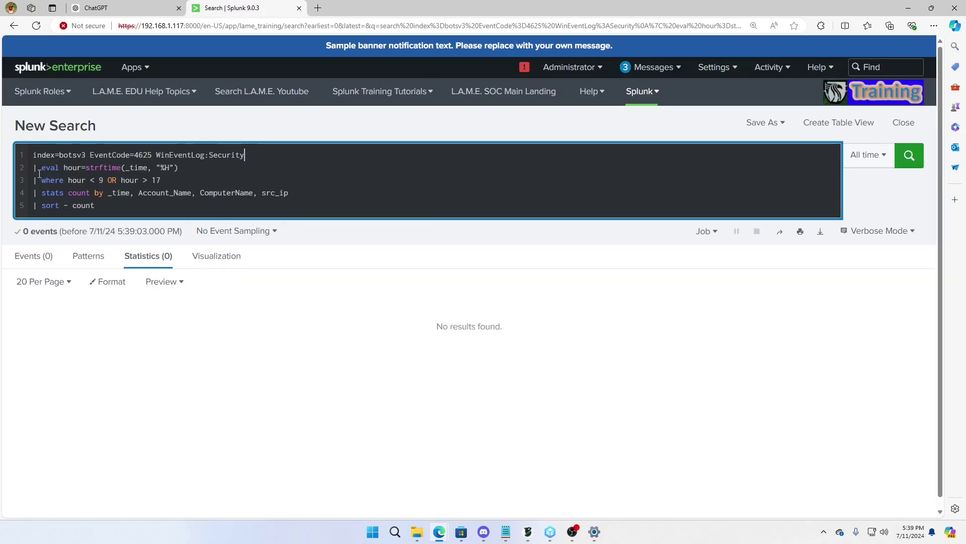
left_click_drag(39, 172, 166, 182)
left_click(156, 155)
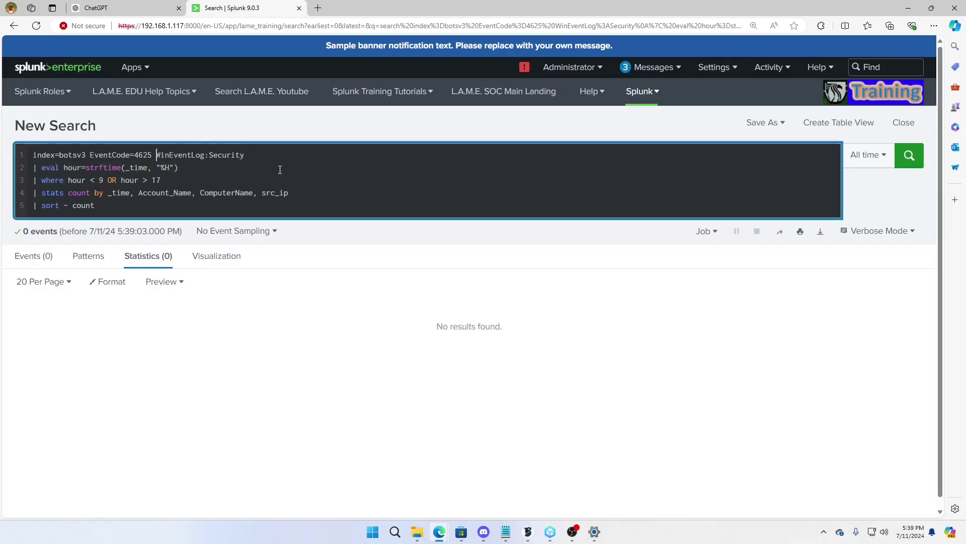
type("sourcetype=")
key("Return")
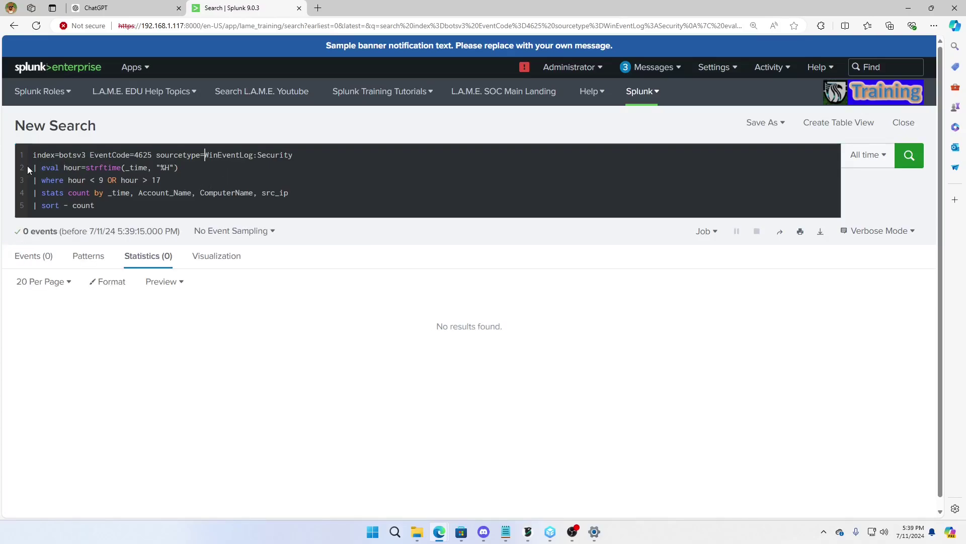
Run the one-line search as source=WinEventLog:Security, then restore the five-line pipeline beneath it
left_click_drag(30, 167, 207, 212)
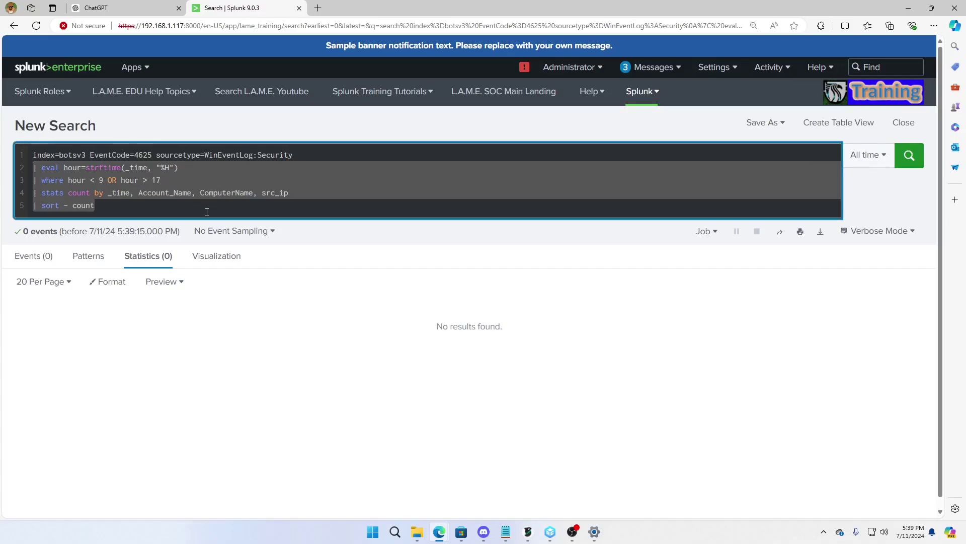
key("BackSpace")
key("BackSpace")
key("Return")
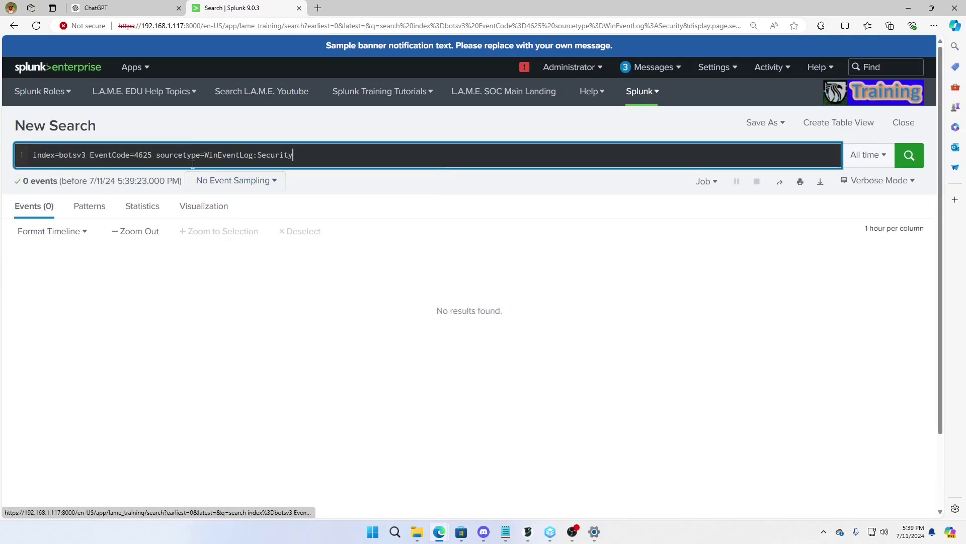
key("BackSpace")
key("Delete")
key("Delete")
key("Delete")
key("Return")
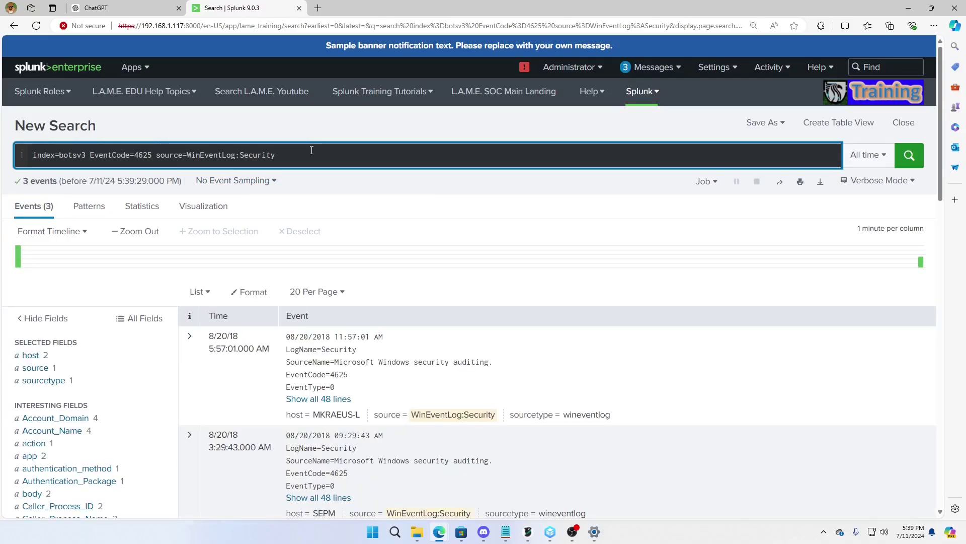
left_click(311, 155)
key("ctrl+a")
type("index=botsv3 EventCode=4625 sourcetype=WinEventLog:Security | eval hour=strftime(_time, \"%H\") | where hour < 9 OR hour > 17 | stats count by _time, Account_Name, ComputerName, src_ip | sort - count")
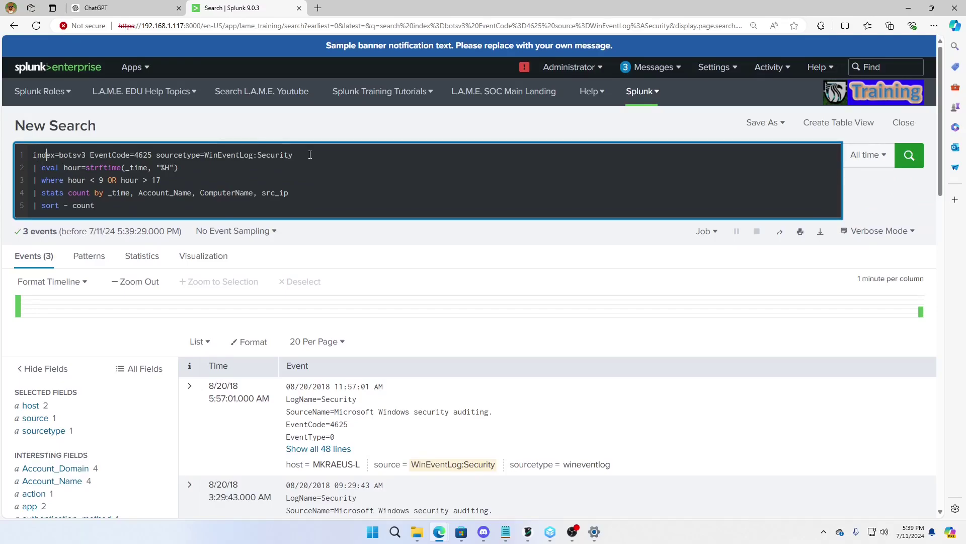
Run the off-hours WinEventLog:Security query, then rerun it with the upper hour limit at 10
key("Delete")
key("Delete")
key("Delete")
key("Delete")
key("Return")
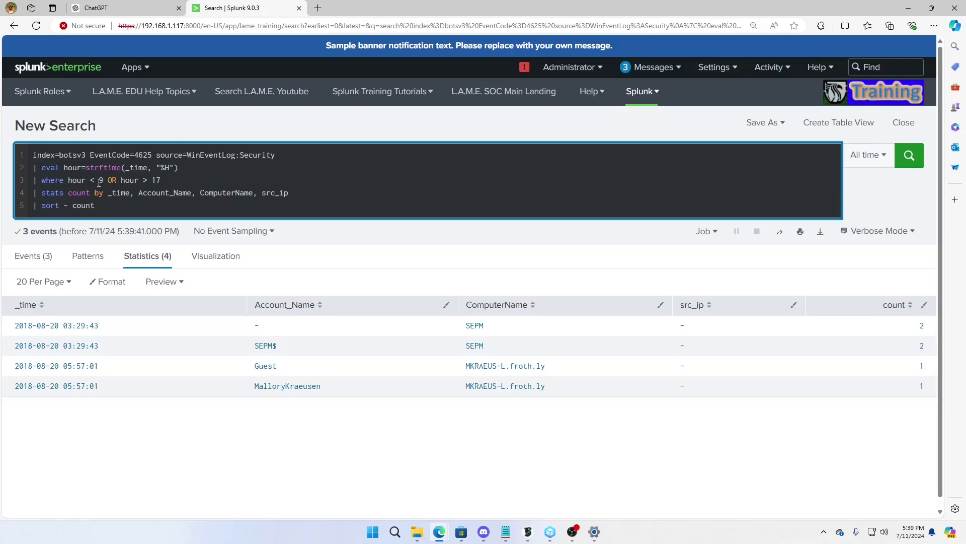
left_click(148, 180)
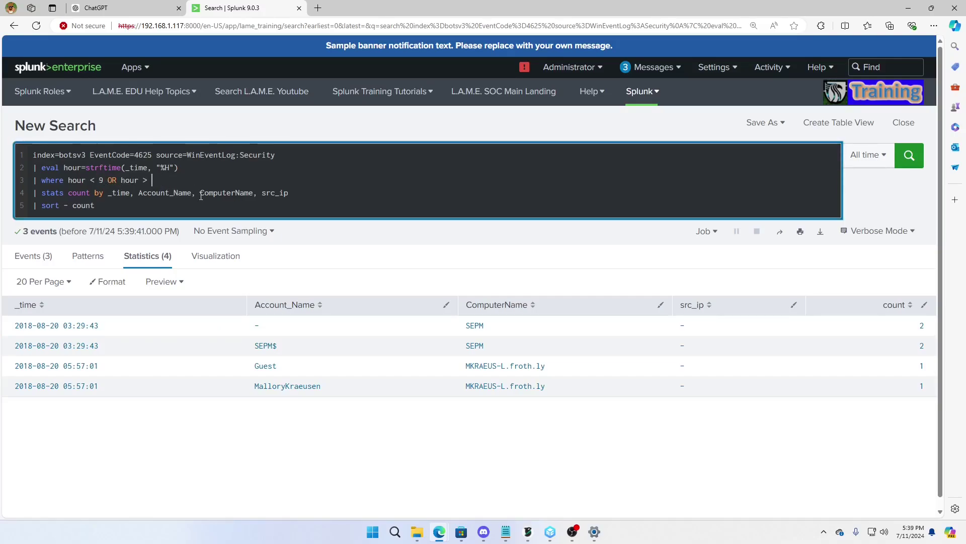
type("10")
key("Return")
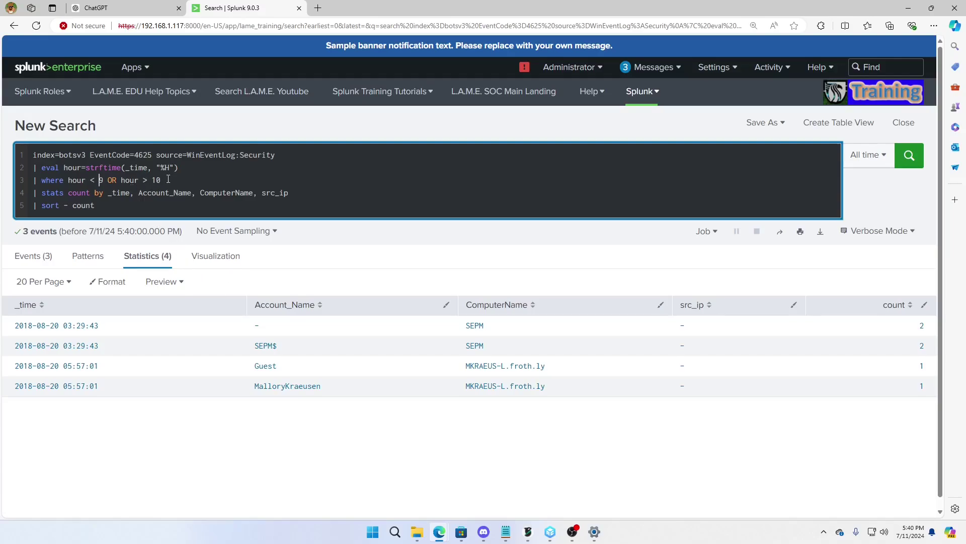
Rerun the search without the where hour filter, then restore the where clause
left_click_drag(161, 180, 34, 179)
key("ctrl+c")
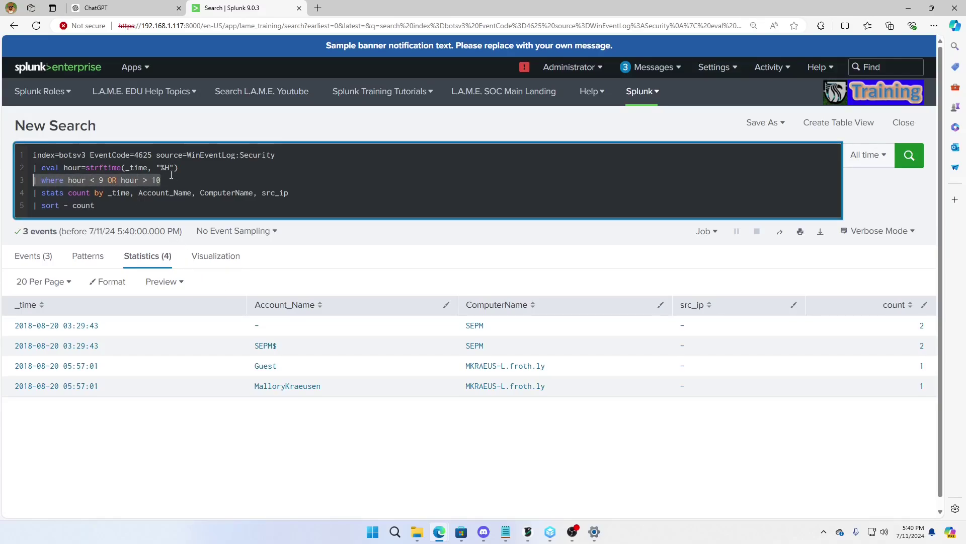
key("BackSpace")
key("Return")
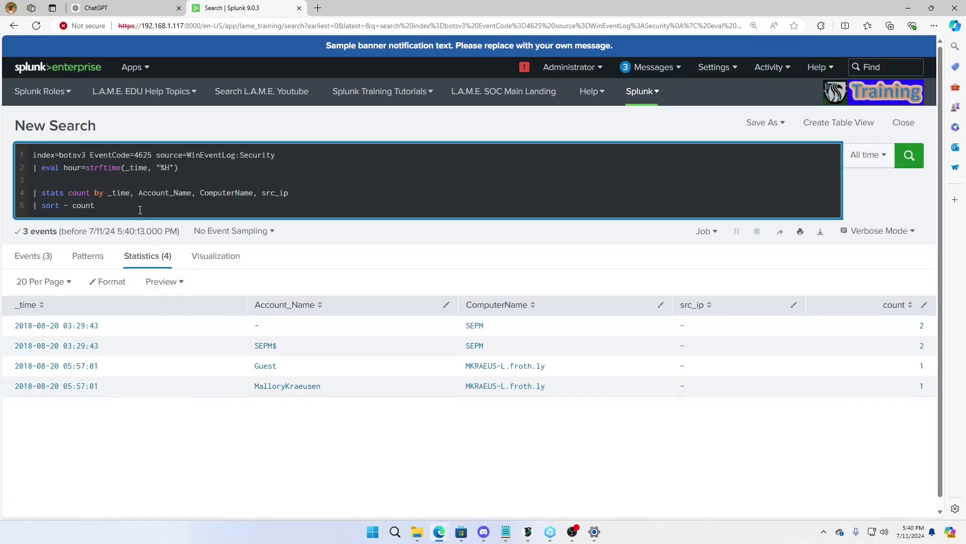
key("ctrl+v")
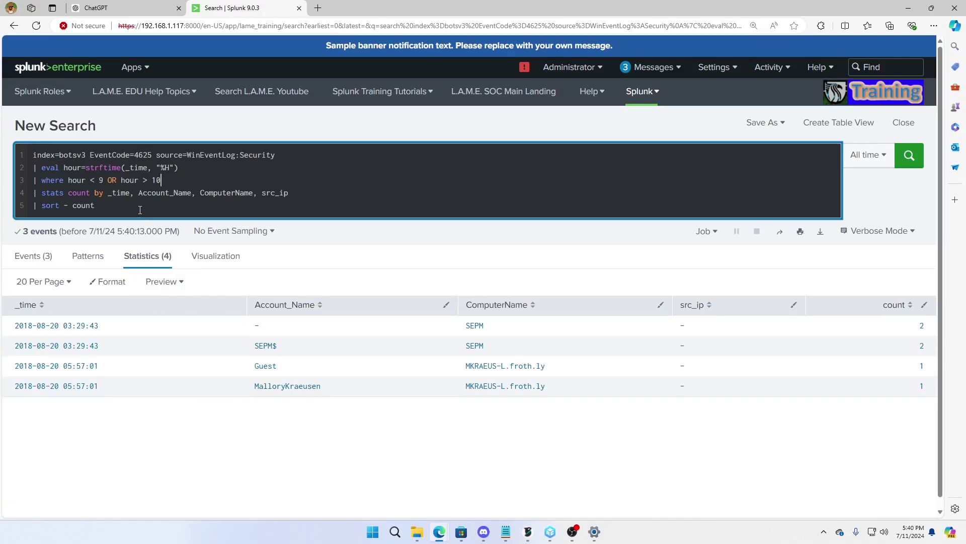
triple_click(101, 182)
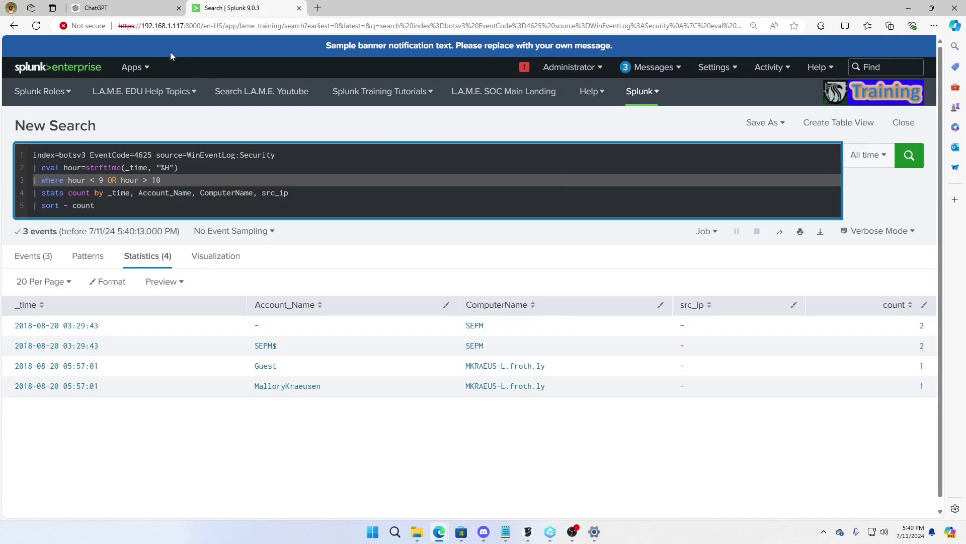
left_click(124, 11)
Ask ChatGPT for SPL over Corelight_conn and Palo Alto firewall logs returning the IP receiving most traffic
scroll(465, 463, "down", 4)
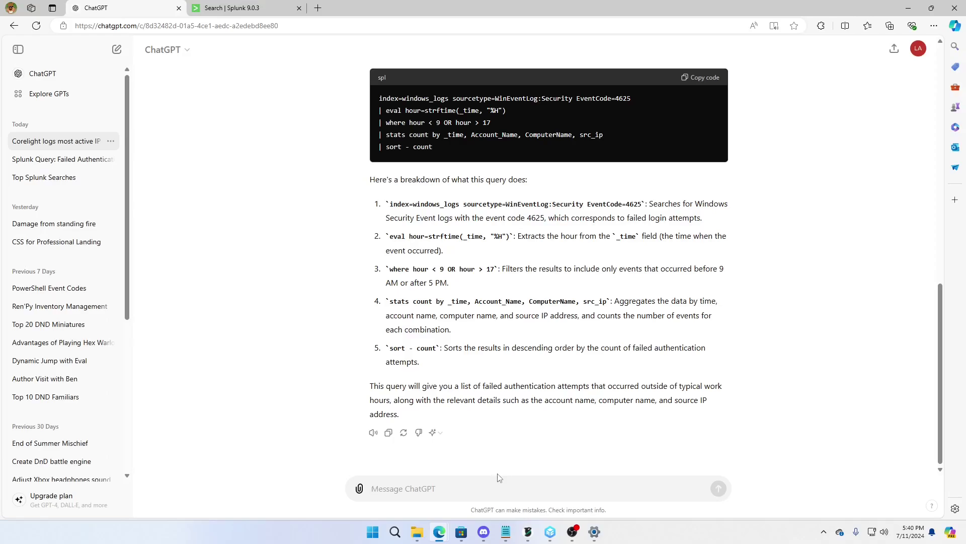
type("Write an SPL ")
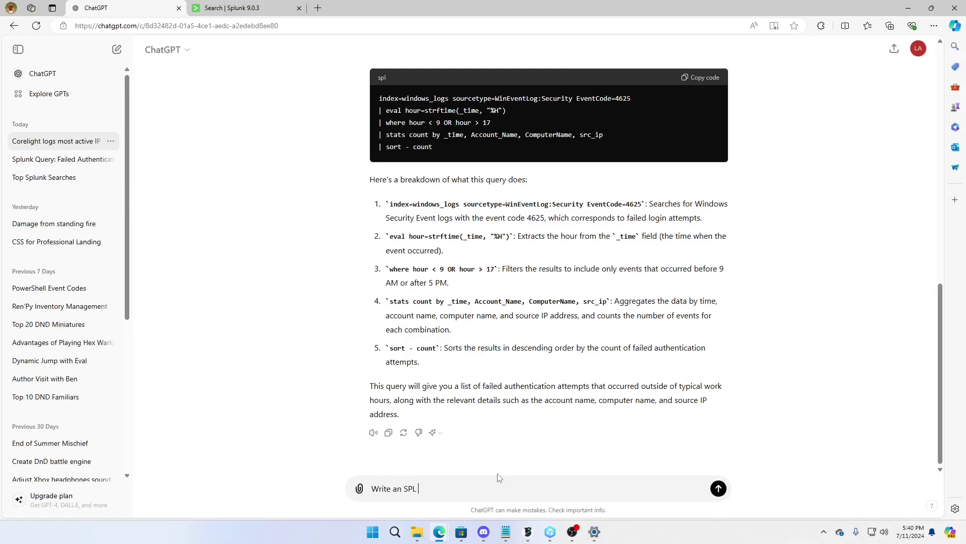
type("Splunk command to look at my Corelight_")
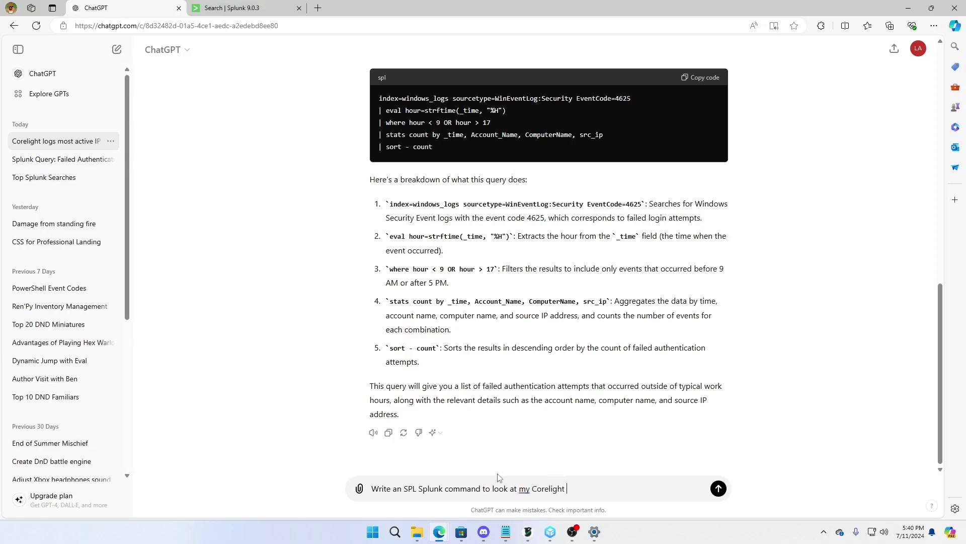
type("conn logs and ")
type("my Azu")
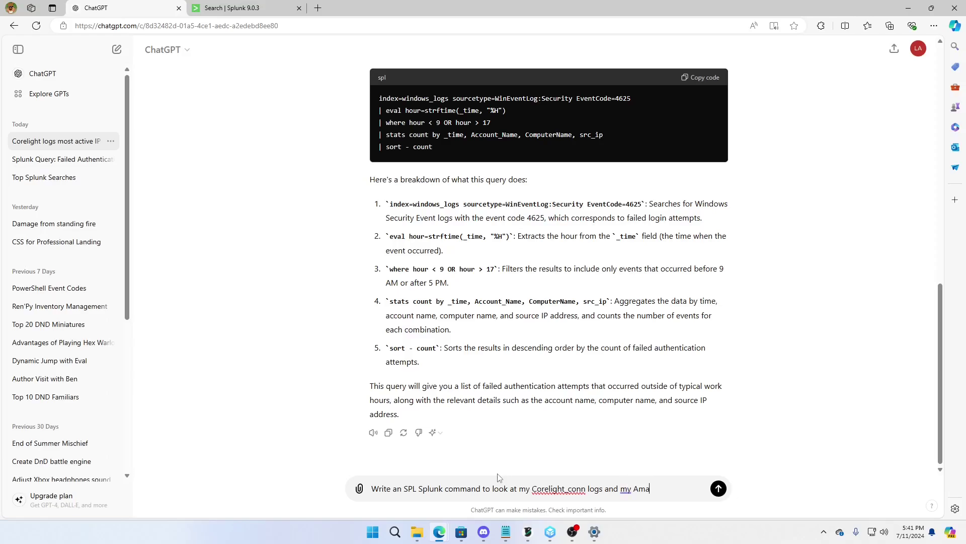
key("BackSpace")
key("BackSpace")
type("Palo")
type("alto Firewall ")
type("logs and give")
key("BackSpace")
type("provide me the ")
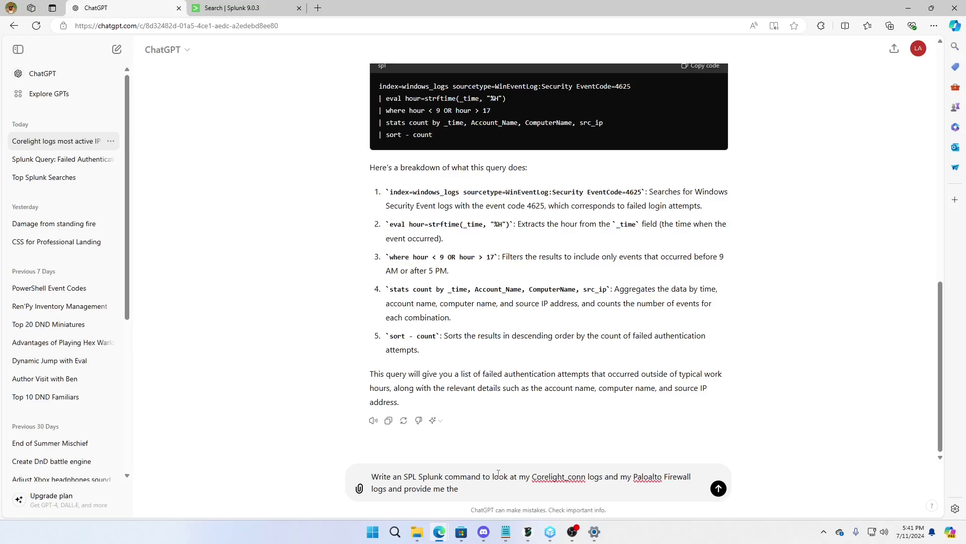
type("IP address that is the")
key("BackSpace")
key("BackSpace")
key("BackSpace")
type("recieves the most")
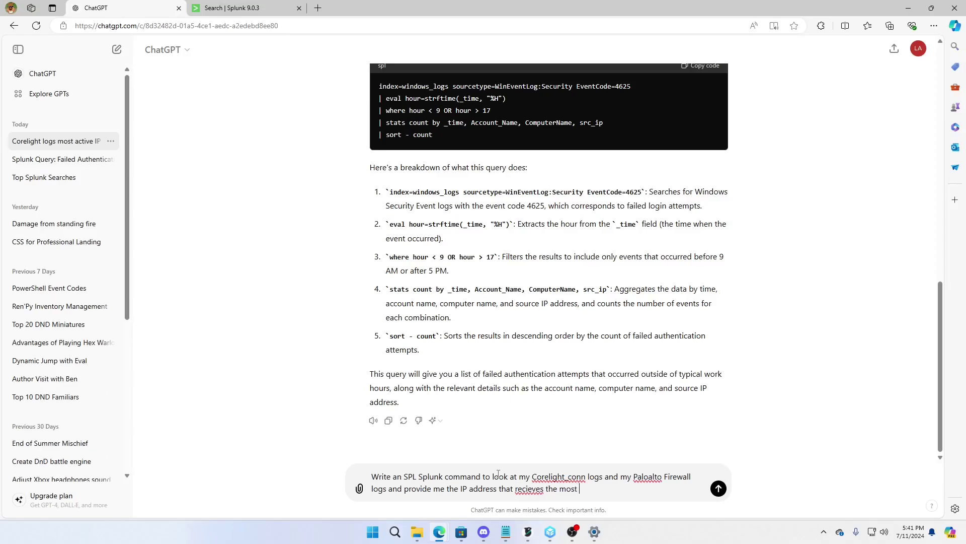
key("BackSpace")
key("BackSpace")
key("BackSpace")
key("BackSpace")
key("BackSpace")
key("BackSpace")
key("BackSpace")
key("BackSpace")
key("BackSpace")
key("BackSpace")
key("BackSpace")
key("BackSpace")
key("BackSpace")
key("BackSpace")
type("eives the most IP traffic ie sor_ip")
key("Return")
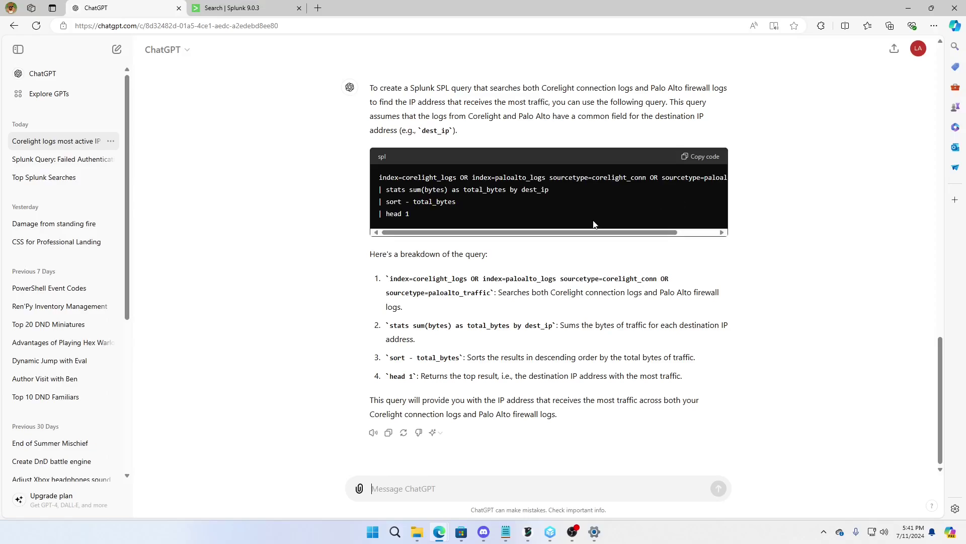
Copy ChatGPT's sum-bytes-by-dest_ip query and select the existing five-line query in Splunk's search bar
left_click_drag(594, 232, 563, 241)
left_click_drag(549, 191, 520, 192)
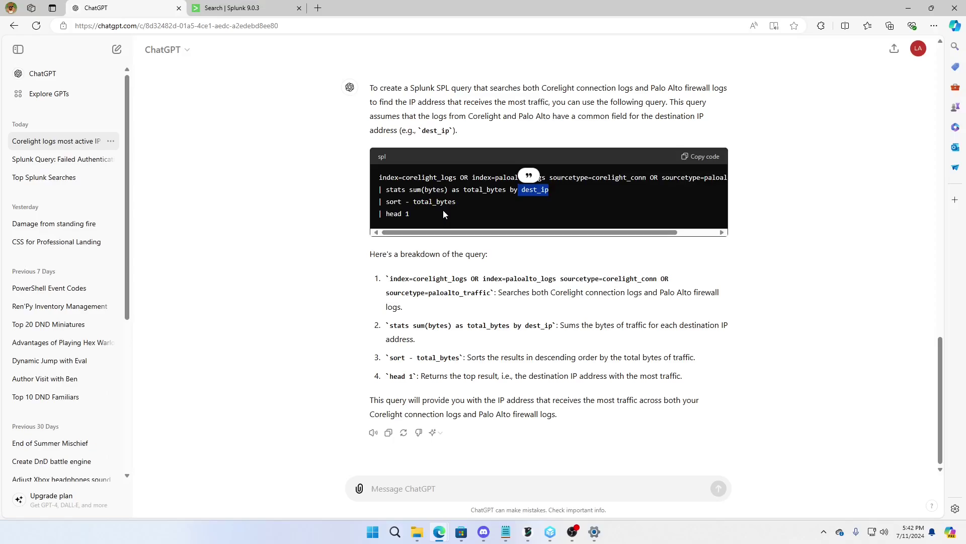
left_click(466, 211)
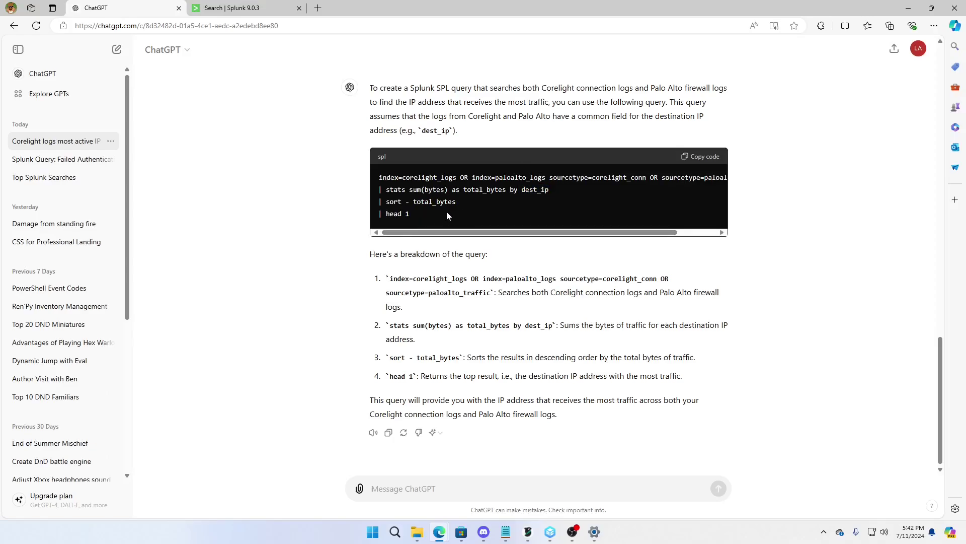
left_click(704, 157)
left_click(246, 7)
left_click_drag(96, 205, 94, 140)
Paste the Corelight/Palo Alto query and wrap the index and sourcetype OR conditions in parentheses
key("ctrl+v")
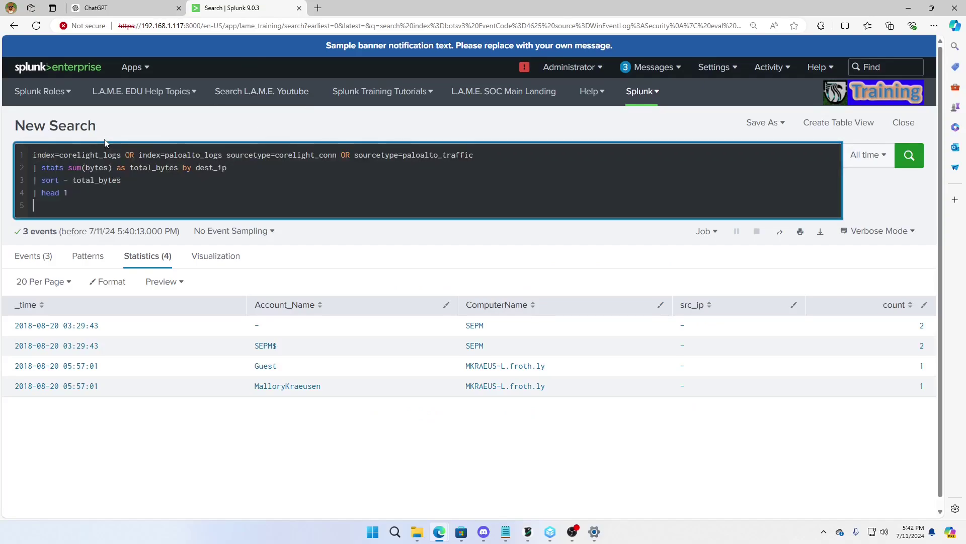
left_click(33, 156)
left_click(33, 156)
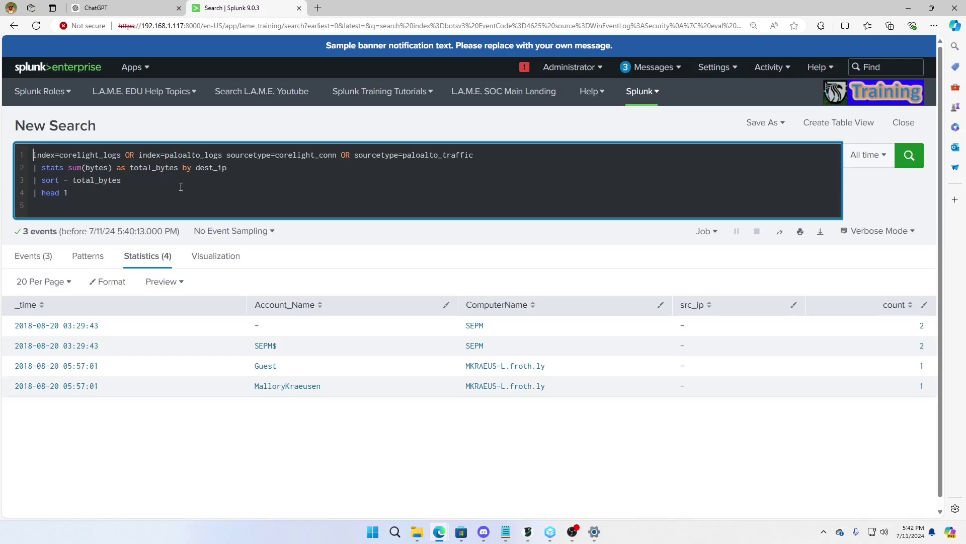
type("(")
key("Right")
key("Right")
key("Right")
key("Right")
key("Right")
key("Right")
key("Right")
key("Right")
key("Right")
key("Right")
key("Right")
key("Right")
key("Right")
key("Right")
key("Right")
key("Right")
key("Right")
key("Right")
key("Right")
key("Right")
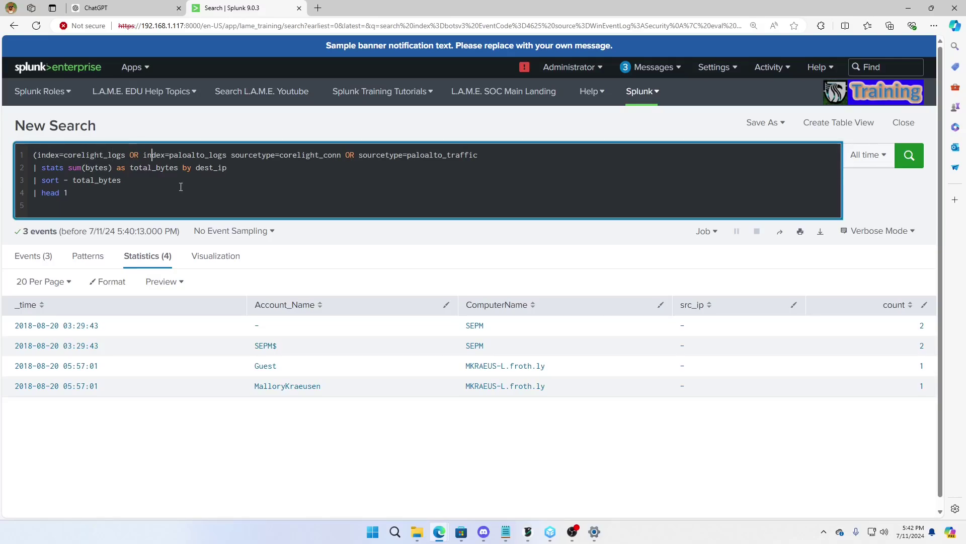
type(") (")
key("Right")
key("Right")
key("Right")
key("Right")
key("Right")
key("Right")
key("Right")
key("Right")
key("Right")
key("Right")
key("Right")
key("Right")
key("Right")
key("Right")
key("Right")
key("Right")
key("Right")
key("Right")
key("Right")
key("Right")
key("Right")
key("Right")
key("Right")
key("Right")
key("Right")
key("Right")
key("Right")
key("Right")
key("Right")
key("Right")
key("Right")
key("Right")
key("Right")
key("Right")
key("Right")
key("Right")
key("Right")
key("Right")
key("Right")
key("Right")
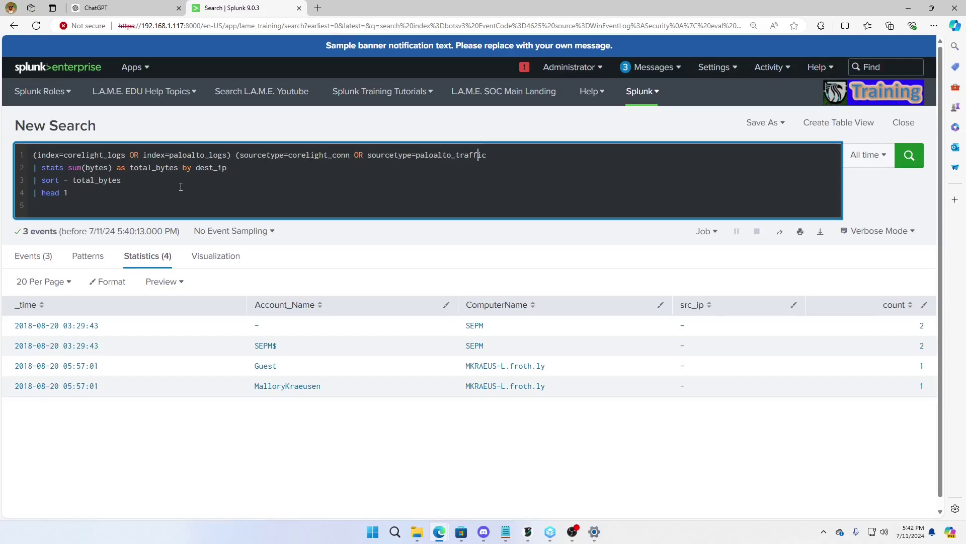
type(")")
Change the indexes to corelight and pan and run it over the Last 15 minutes
double_click(124, 152)
type("coreligth")
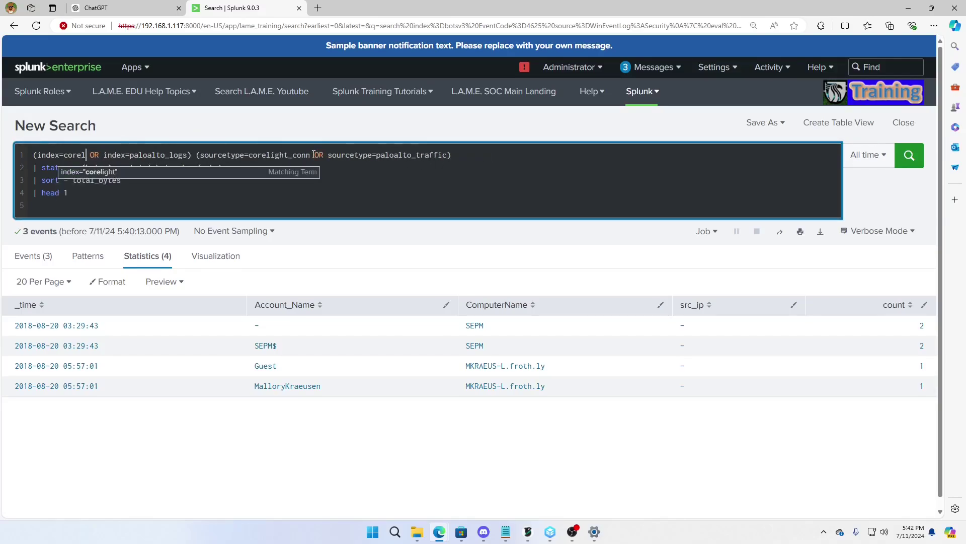
key("BackSpace")
key("BackSpace")
type("ht")
double_click(176, 154)
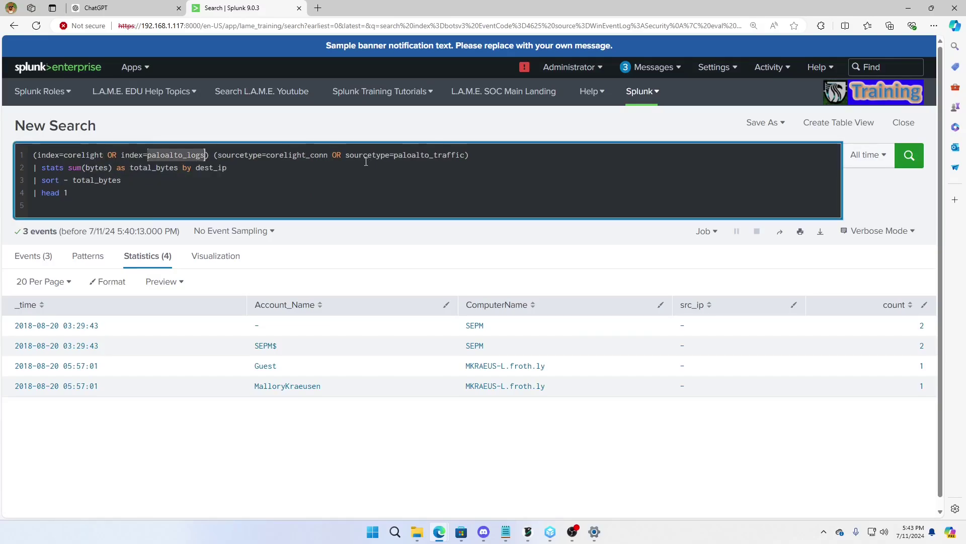
type("pan")
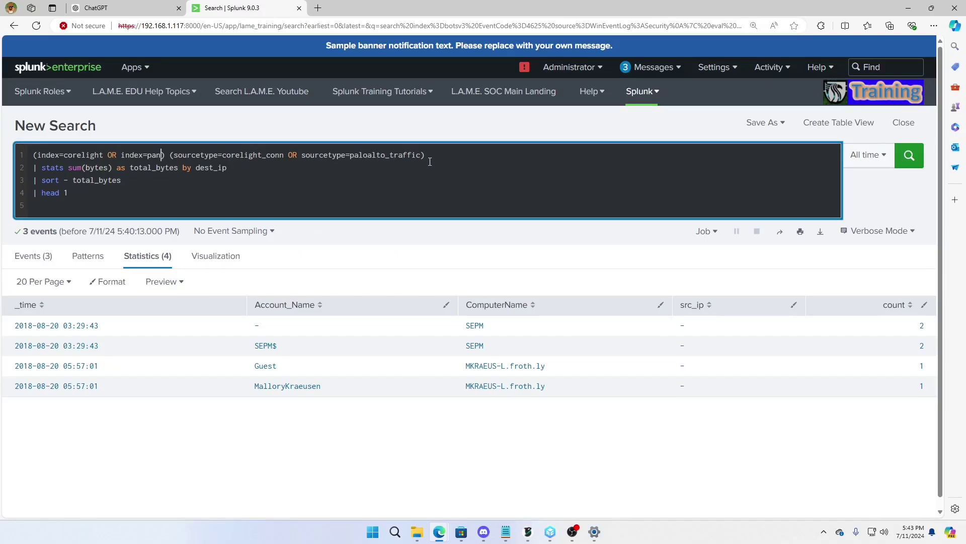
left_click(859, 162)
left_click(755, 224)
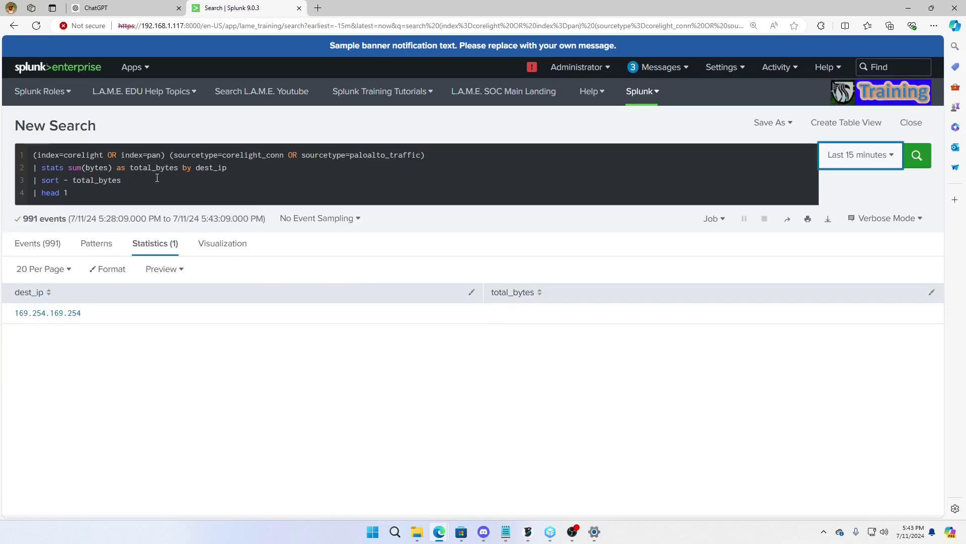
Rerun the stats summing bytes_in, then again summing bytes_out, per dest_ip
double_click(98, 167)
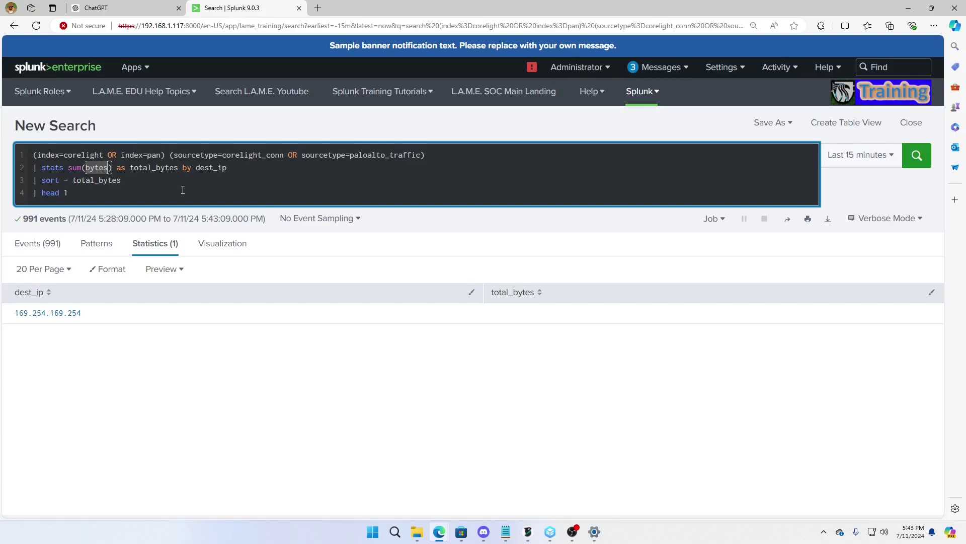
key("Right")
type("_in")
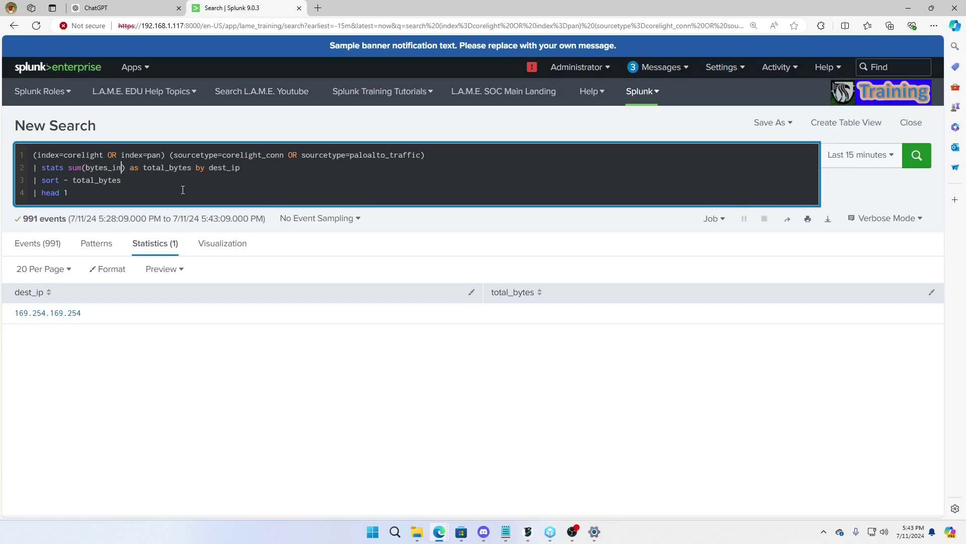
key("Return")
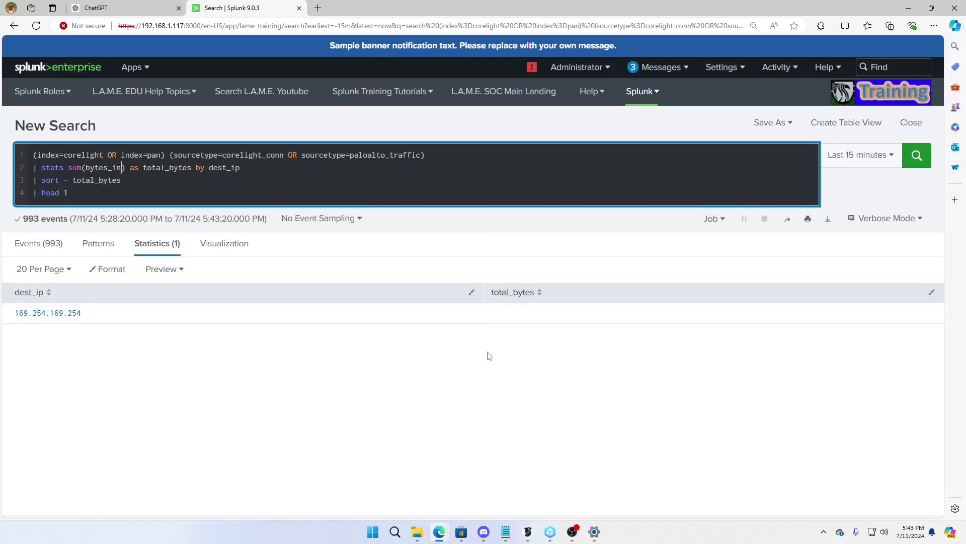
left_click(113, 170)
key("Left")
key("Delete")
key("Delete")
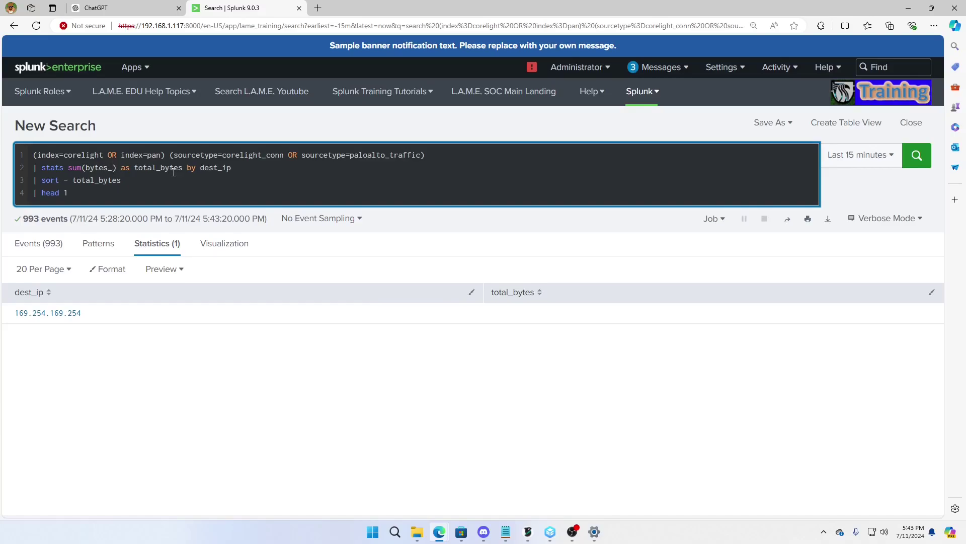
type("out")
key("Return")
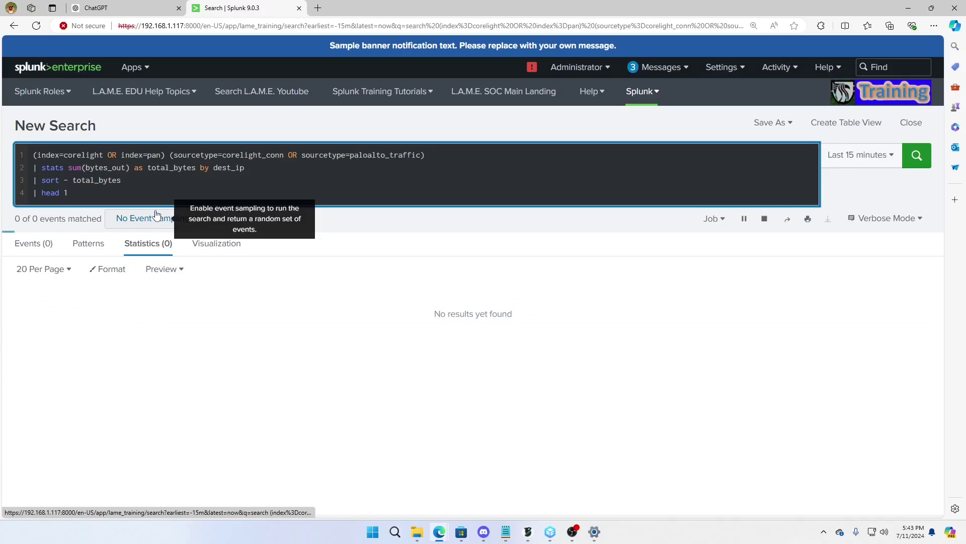
Replace the stats, sort and head lines with '| head 10' and run the search
double_click(105, 167)
left_click_drag(136, 197, 33, 168)
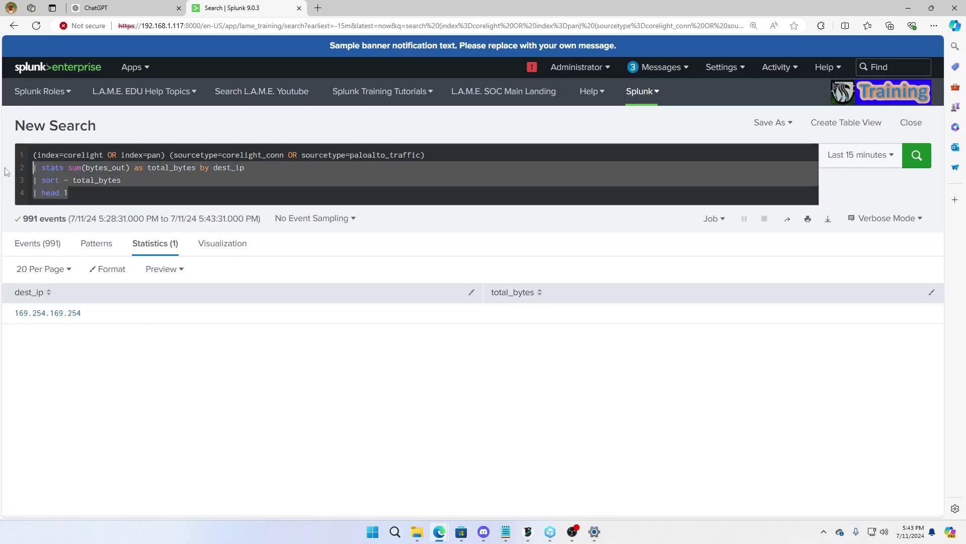
type("| hje")
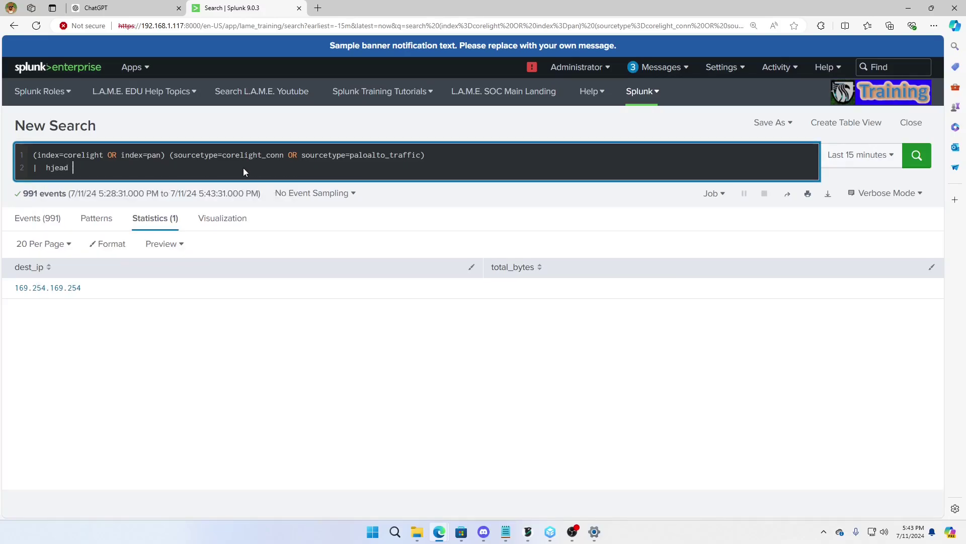
type("ad")
key("BackSpace")
key("BackSpace")
key("BackSpace")
key("BackSpace")
type("ead")
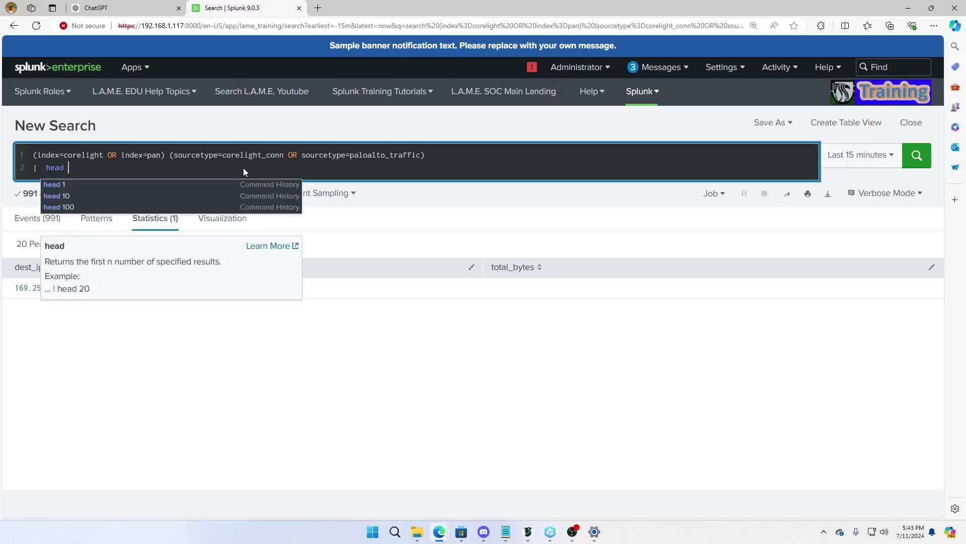
type(" 10")
key("Return")
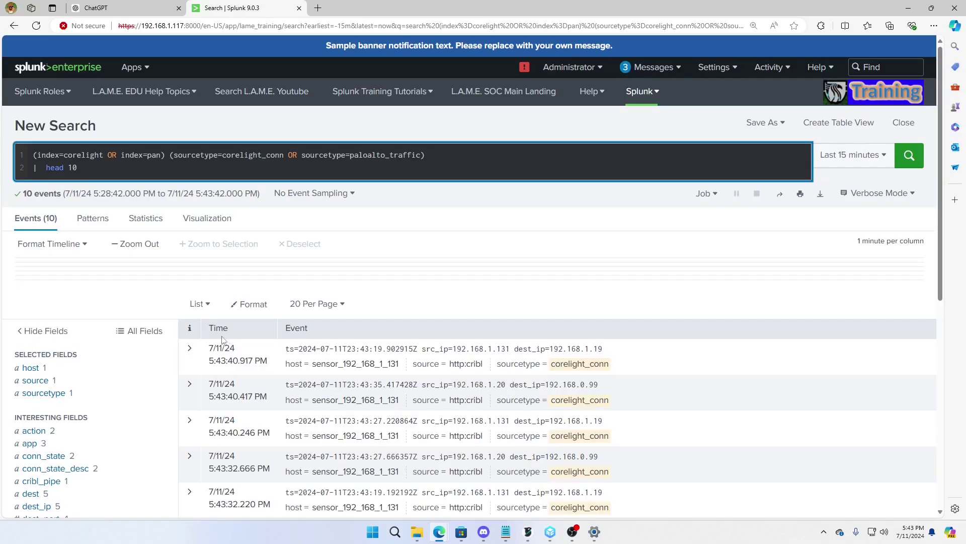
Expand the first corelight_conn event and scan its fields for byte counts like orig_bytes and resp_bytes
left_click(188, 355)
scroll(244, 405, "down", 5)
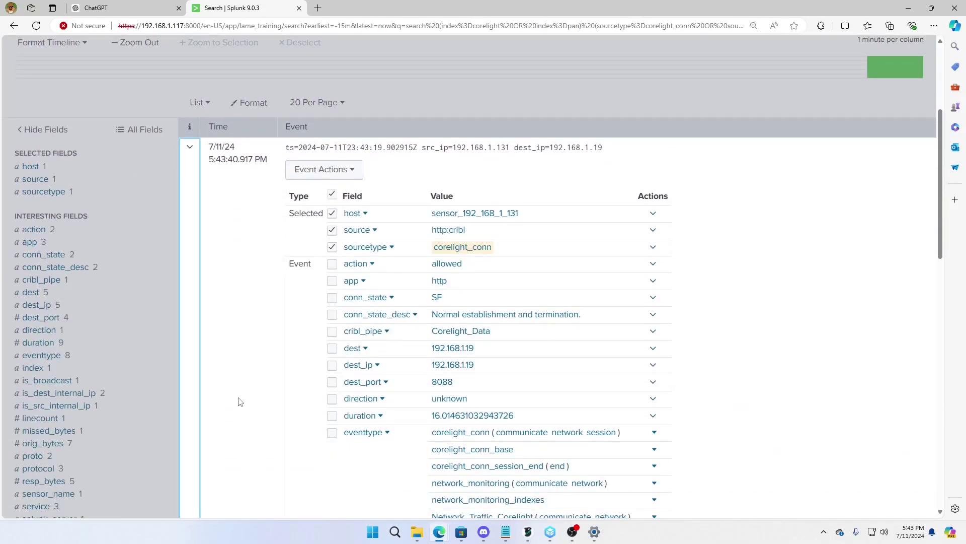
scroll(350, 401, "down", 5)
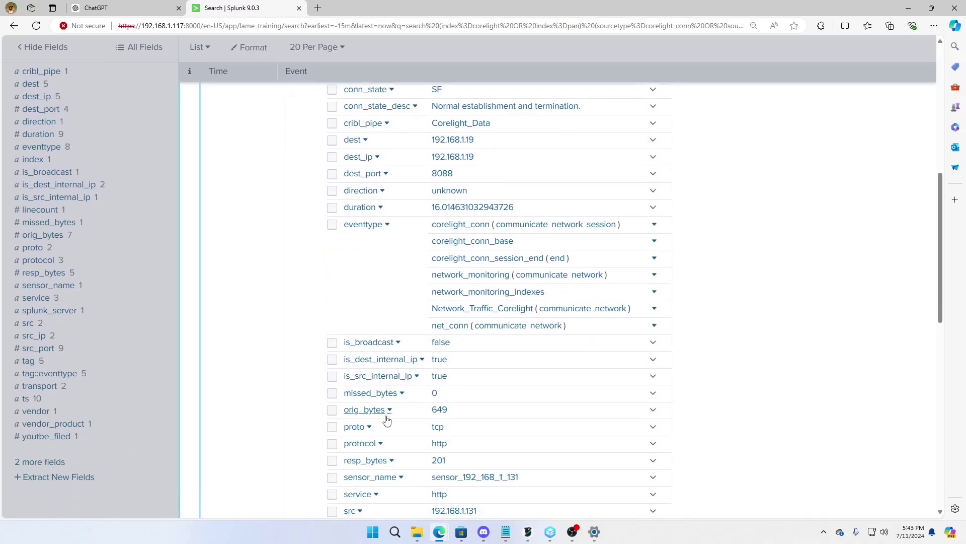
scroll(403, 414, "down", 3)
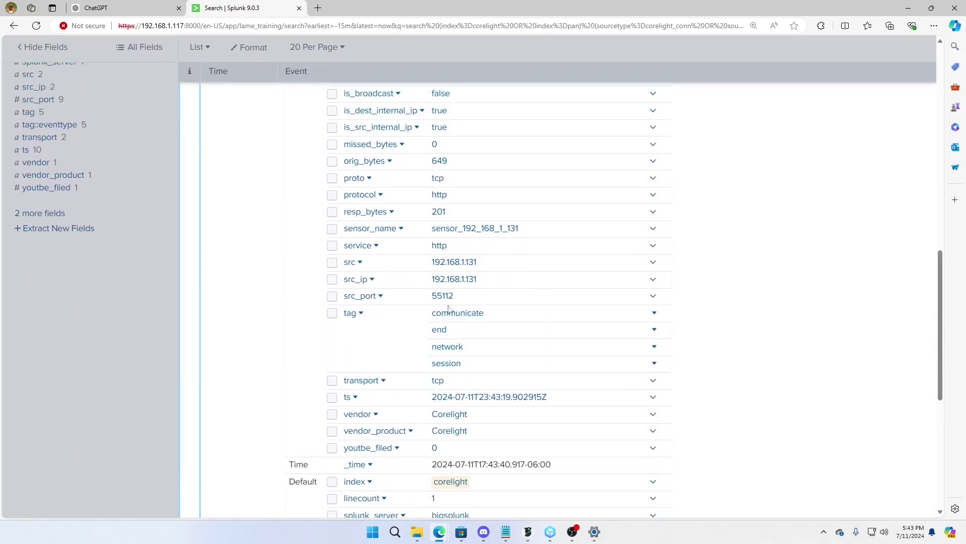
scroll(452, 316, "up", 1)
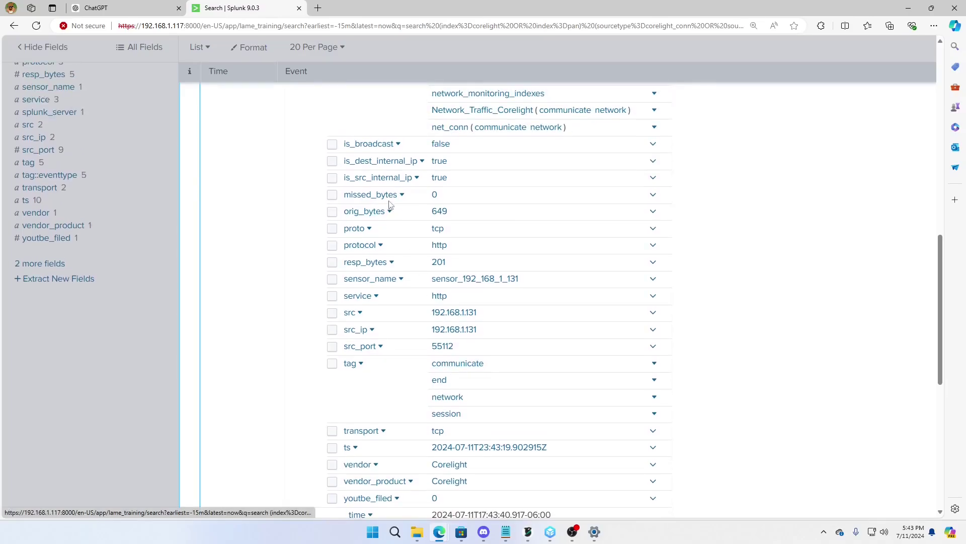
scroll(469, 217, "up", 5)
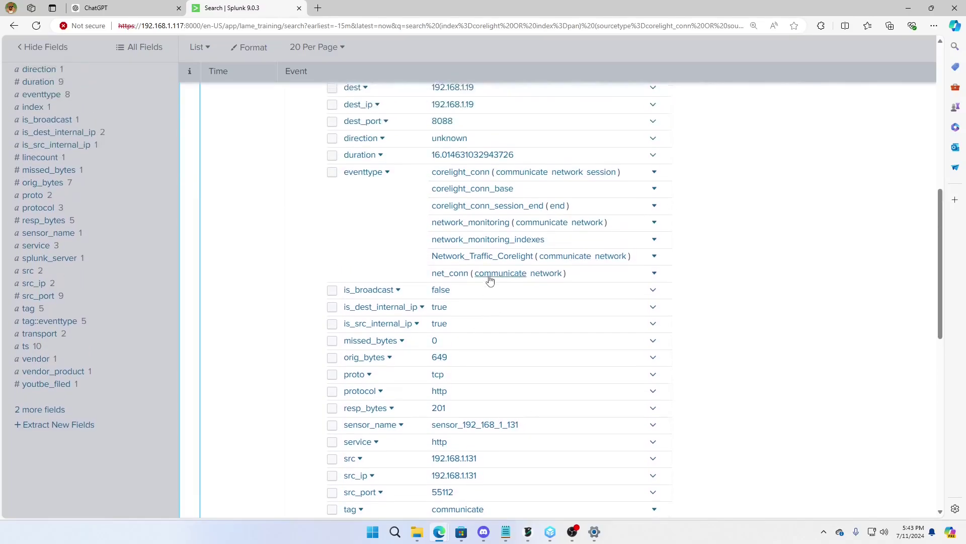
scroll(492, 287, "up", 1)
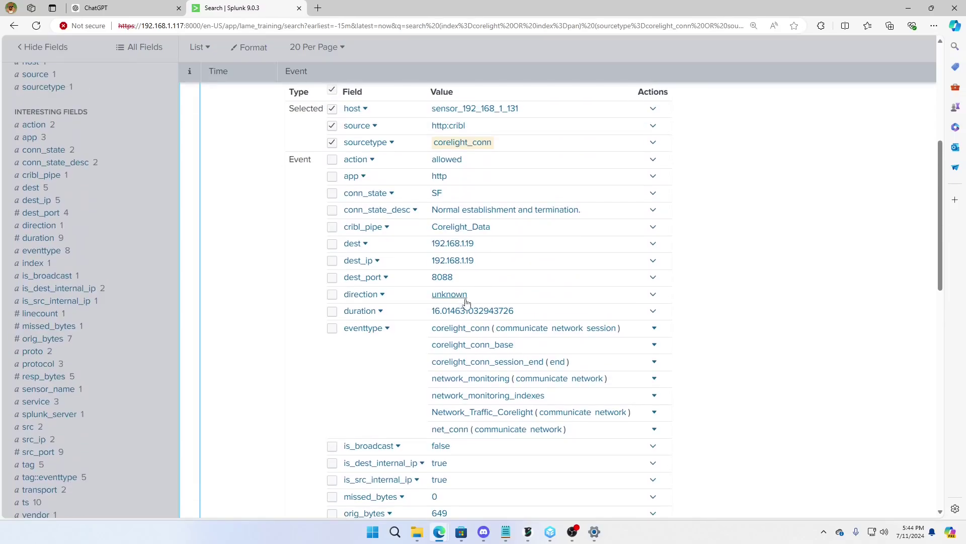
scroll(468, 305, "up", 1)
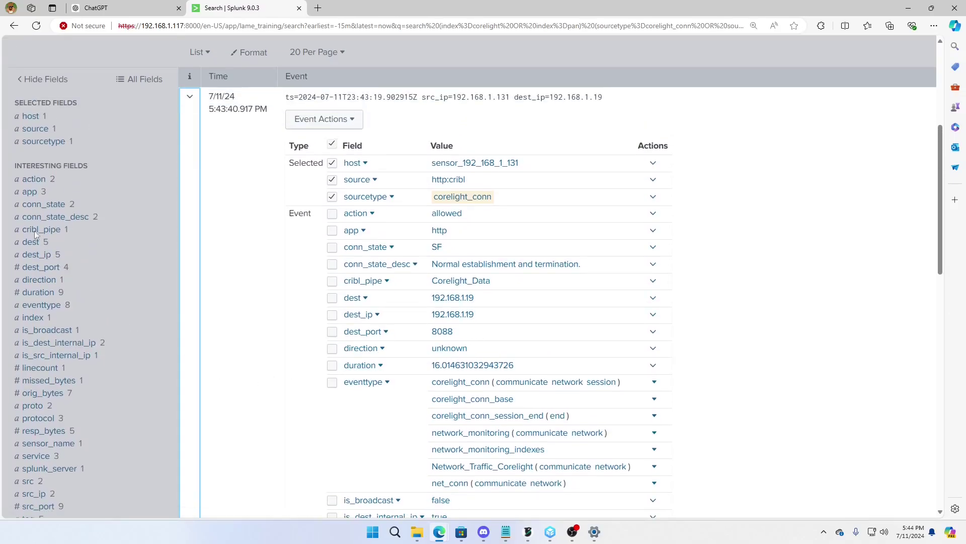
scroll(399, 317, "up", 5)
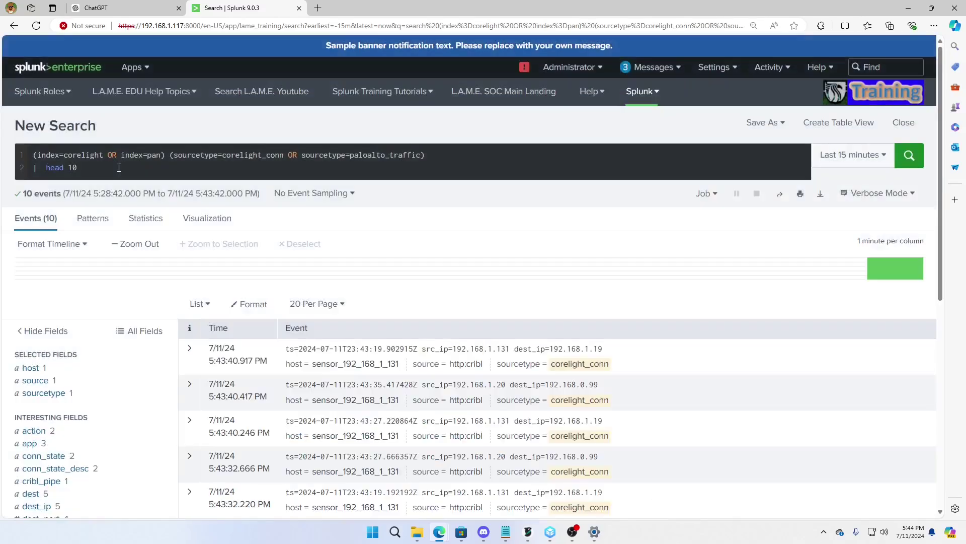
Swap the head 10 line for the pasted 'stats sum(bytes_out) as total_bytes by dest_ip | sort - total_bytes | head 1'
left_click(119, 168)
key("BackSpace")
key("BackSpace")
key("BackSpace")
key("BackSpace")
key("BackSpace")
key("BackSpace")
key("BackSpace")
type("hjead")
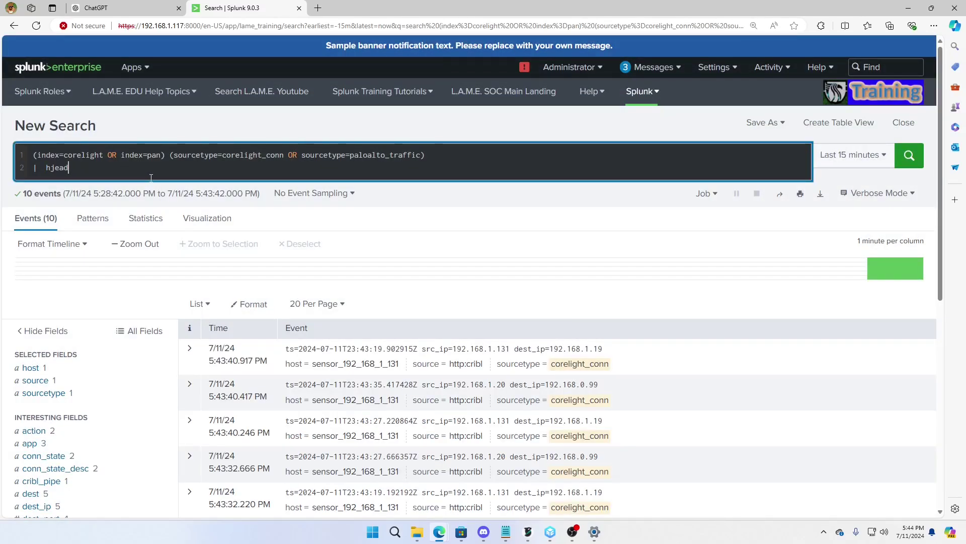
key("BackSpace")
key("BackSpace")
key("BackSpace")
key("BackSpace")
key("BackSpace")
key("BackSpace")
type("stats sum(bytes_out) as total_bytes by dest_ip | sort - total_bytes | head 1")
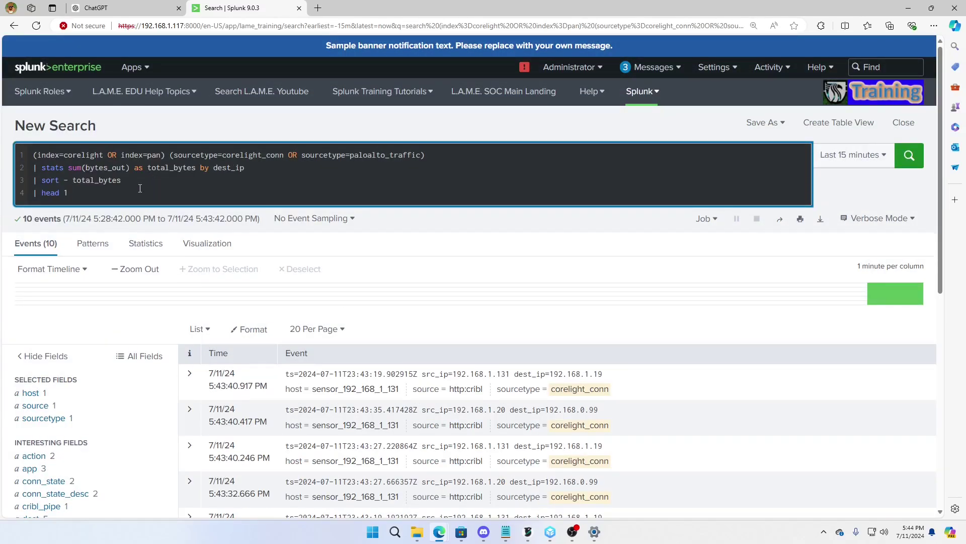
double_click(97, 177)
double_click(86, 155)
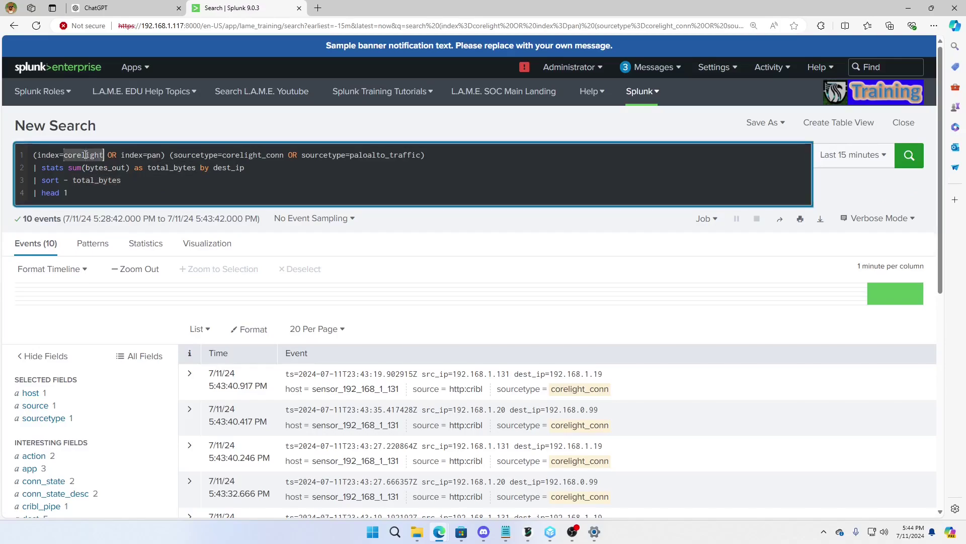
left_click(104, 168)
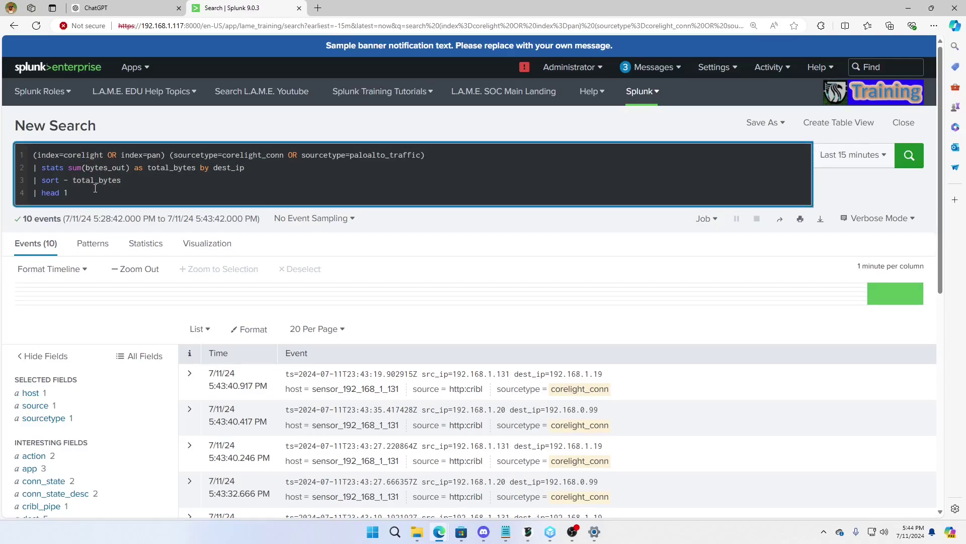